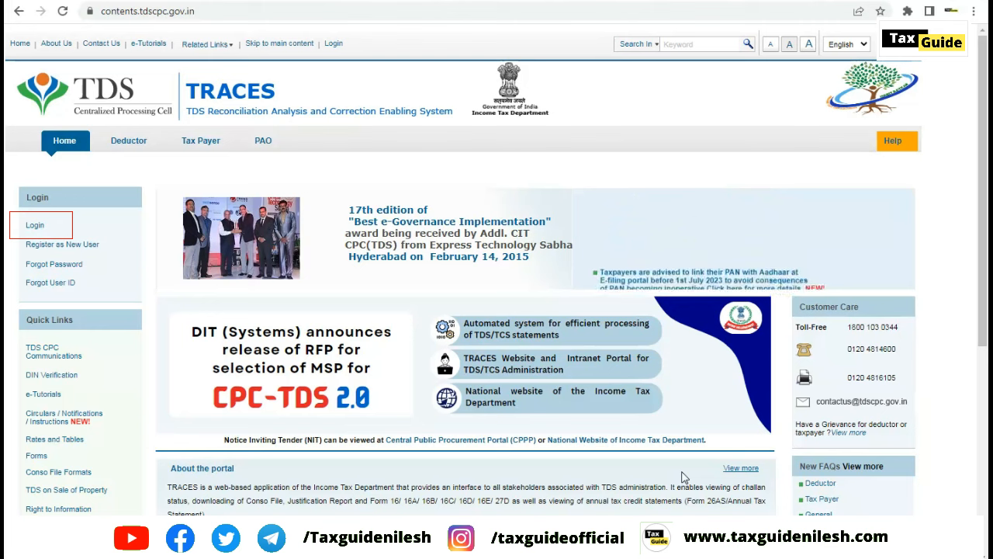
- Sign in to TRACES as the deductor and open Statements / Payments > Request for Conso File
mouse_move(56, 247)
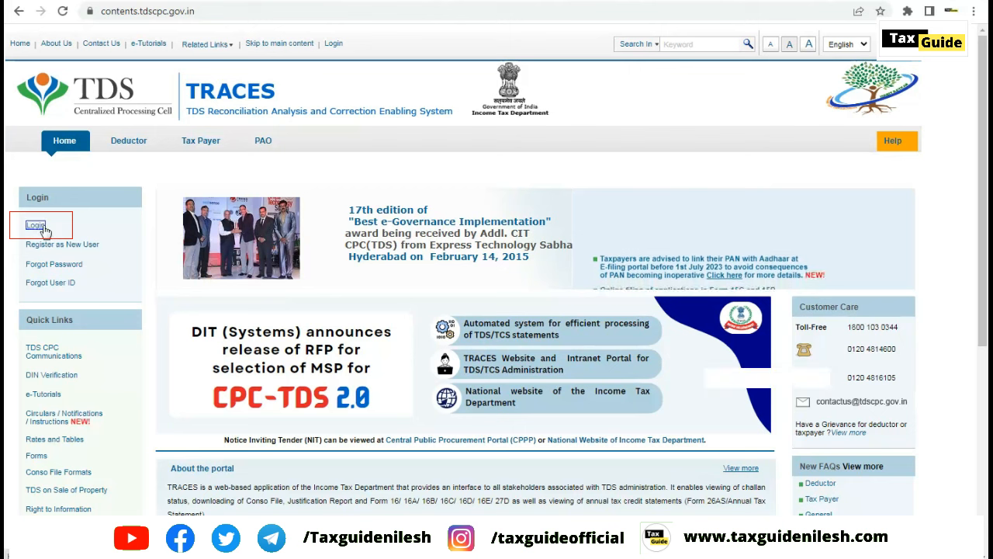
left_click(44, 227)
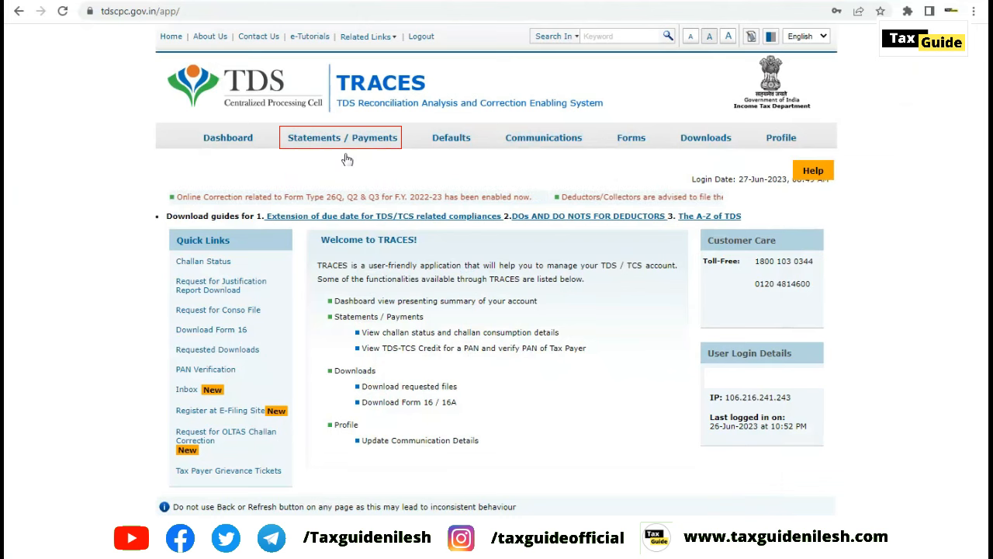
mouse_move(339, 146)
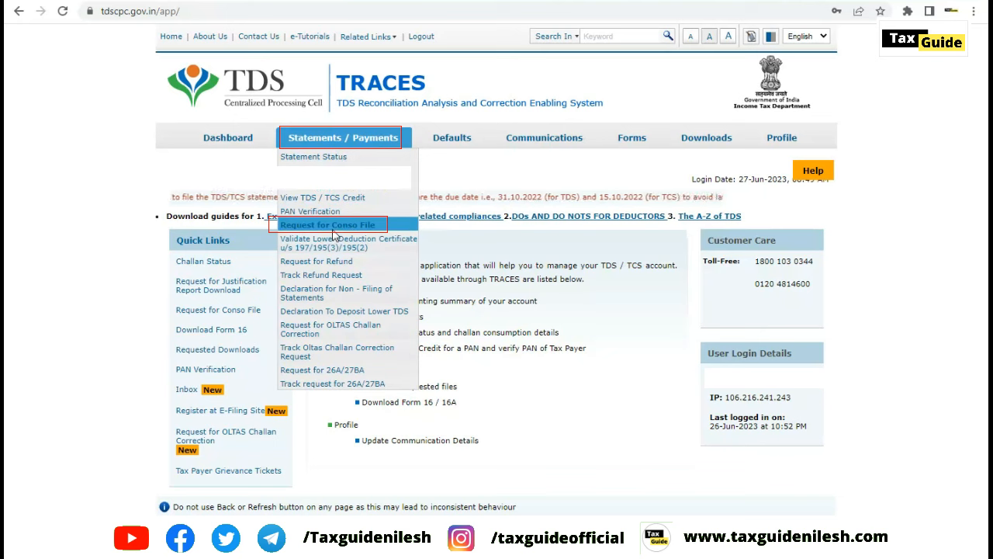
left_click(335, 228)
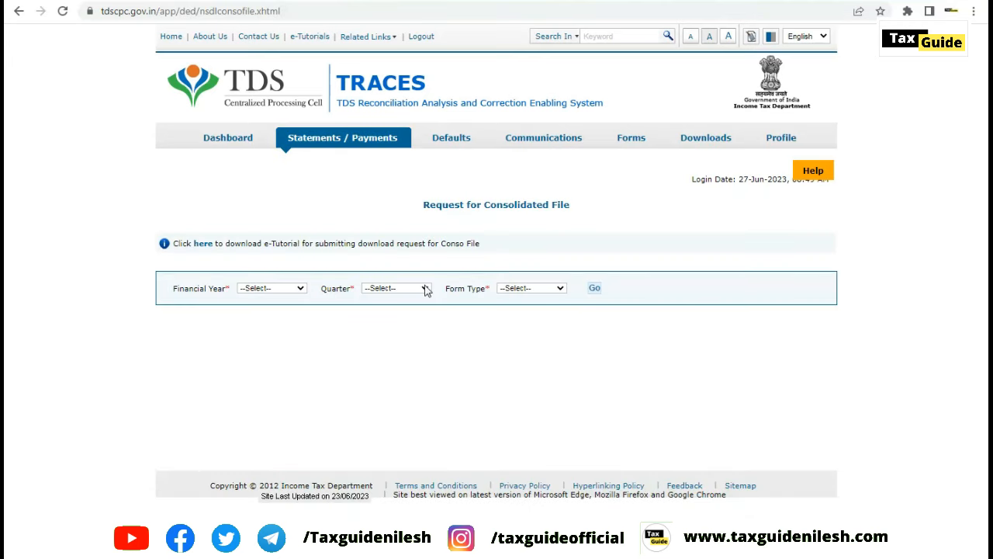
- Request a conso file for FY 2022-23, Q3, Form 26Q and choose Normal KYC Validation
left_click(295, 289)
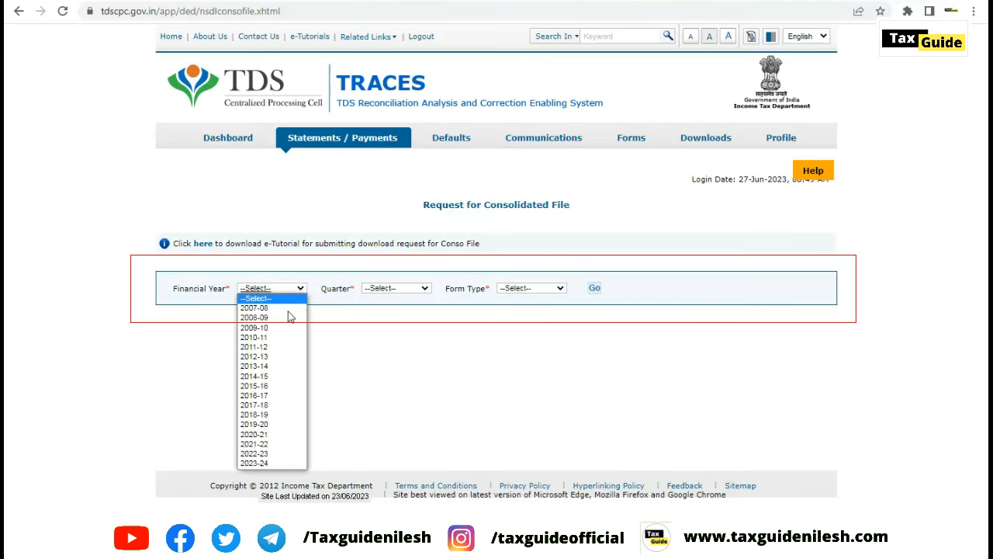
left_click(288, 454)
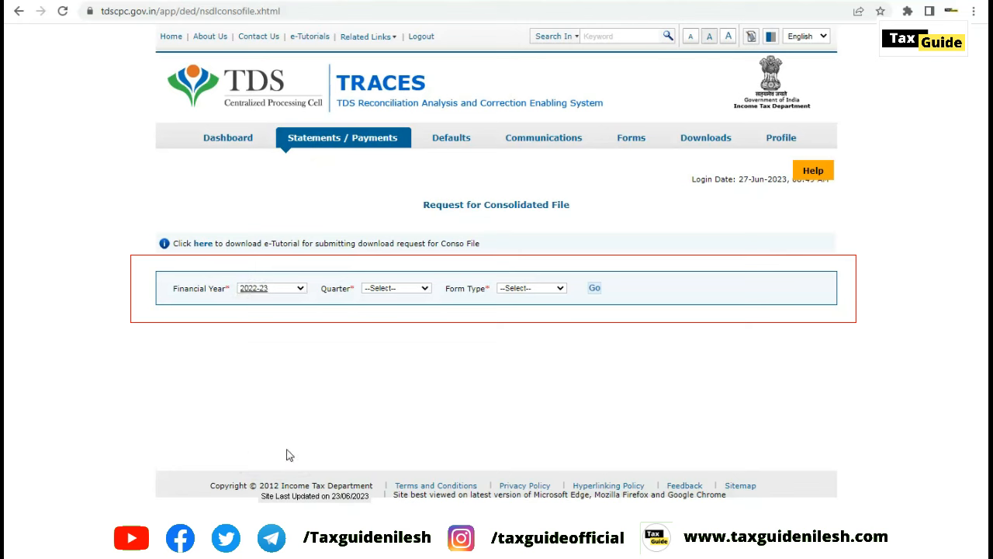
left_click(424, 290)
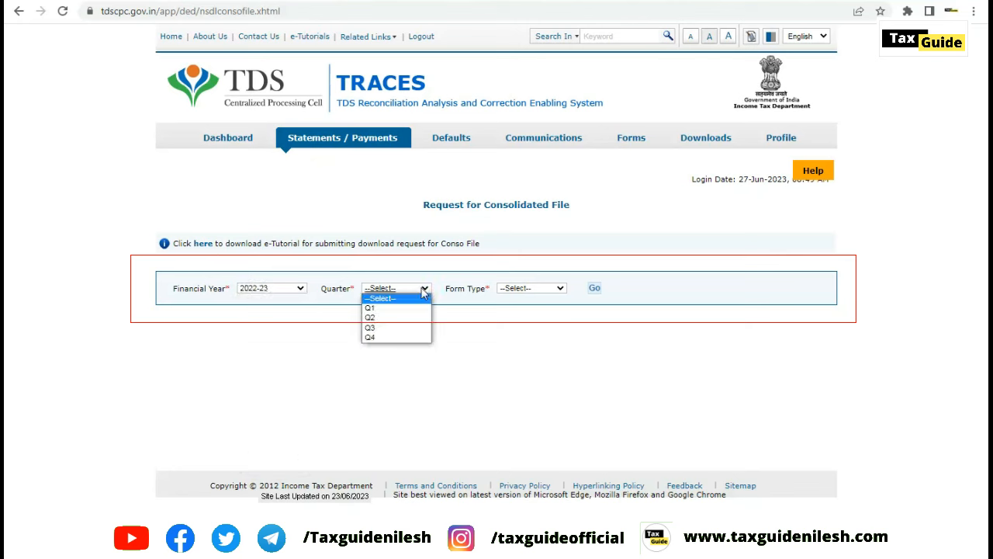
left_click(387, 329)
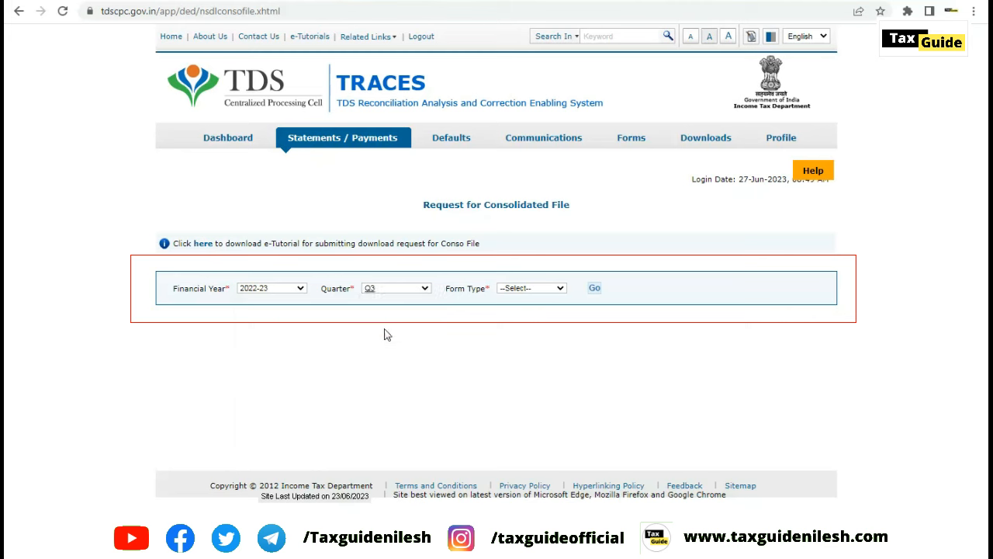
left_click(540, 290)
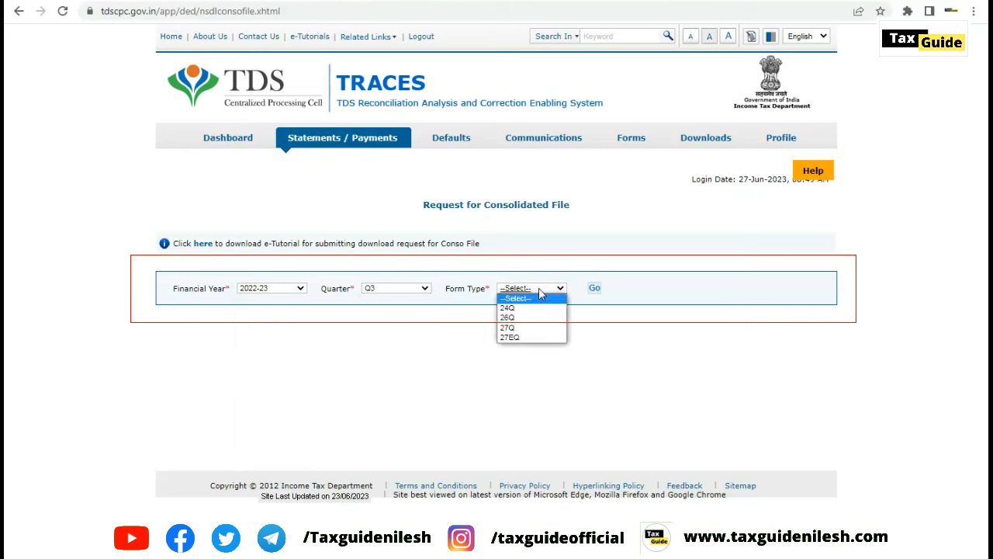
left_click(520, 324)
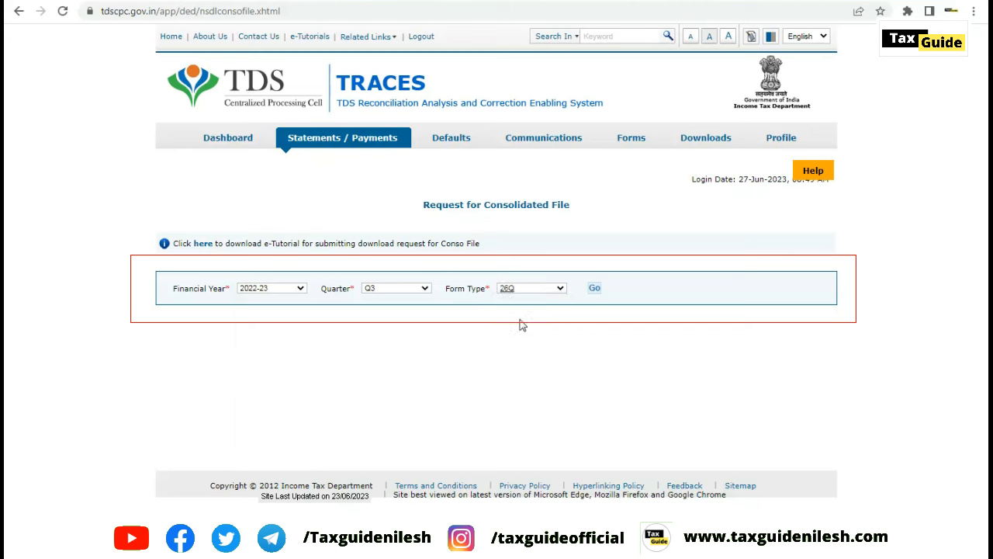
left_click(594, 290)
left_click(594, 289)
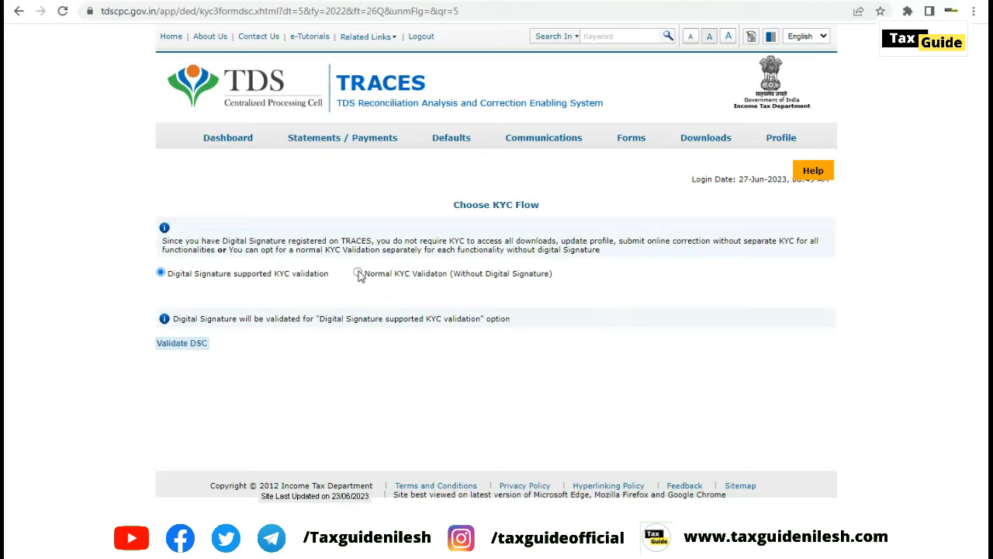
left_click(357, 274)
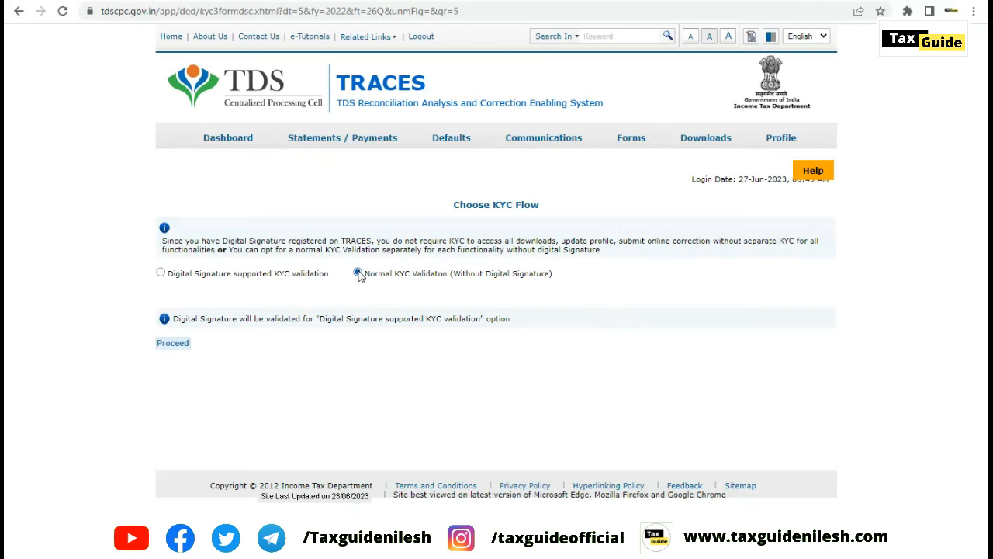
- Proceed to the KYC form and scroll through its token, challan and PAN-amount sections
left_click(174, 344)
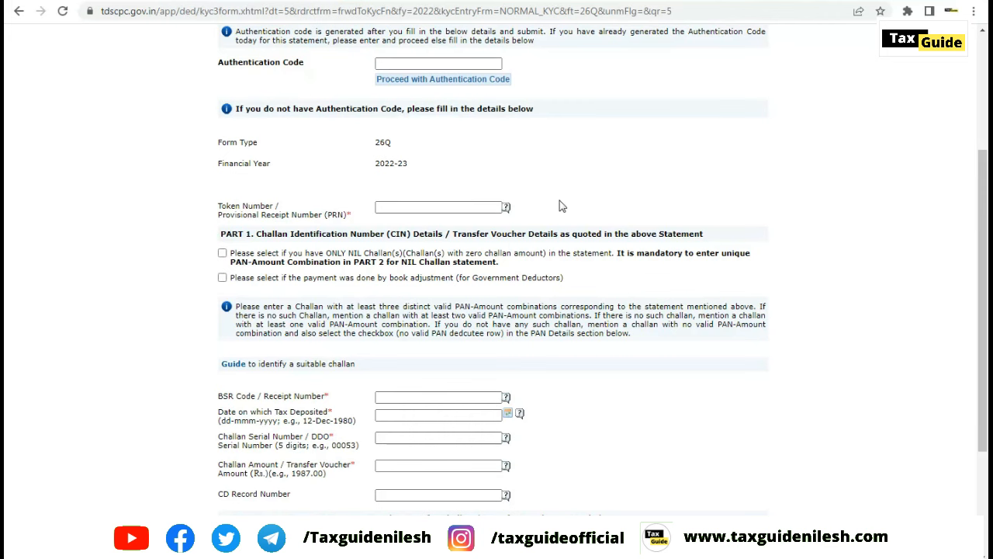
left_click(410, 205)
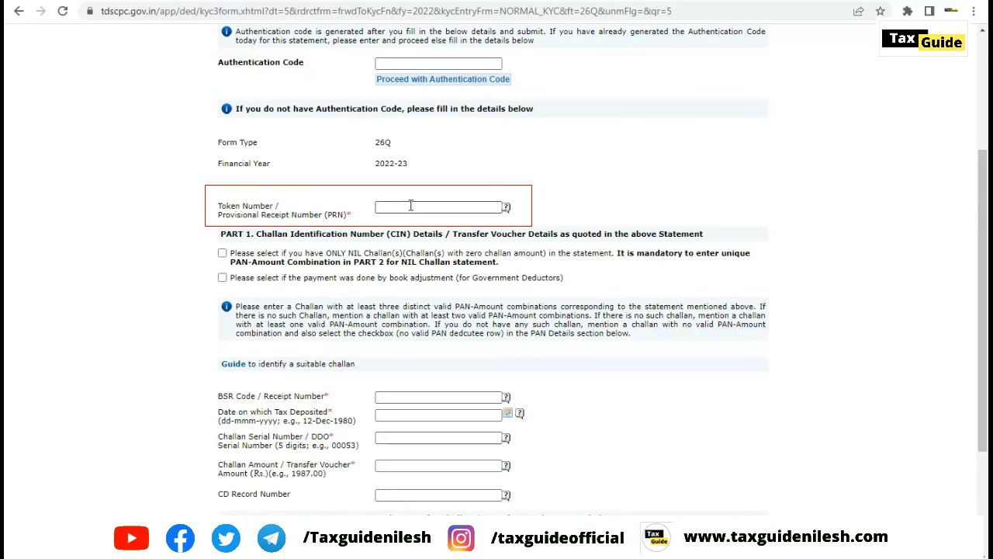
scroll(546, 262, "down", 1)
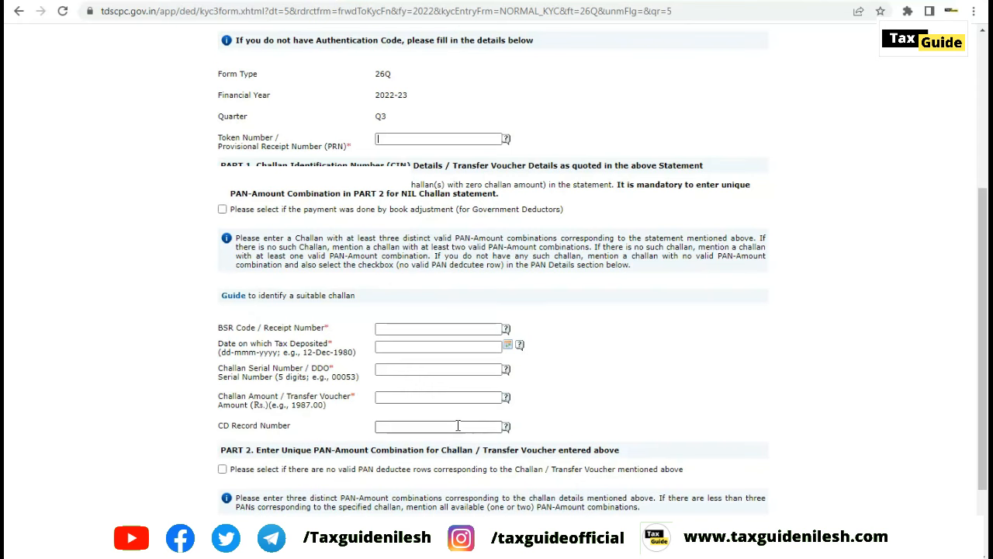
scroll(458, 426, "down", 2)
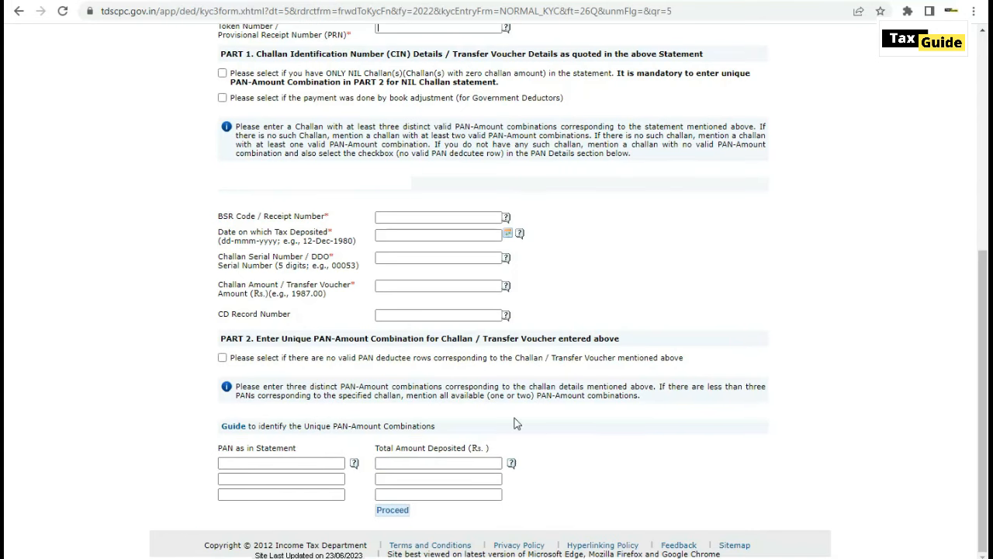
scroll(517, 423, "up", 2)
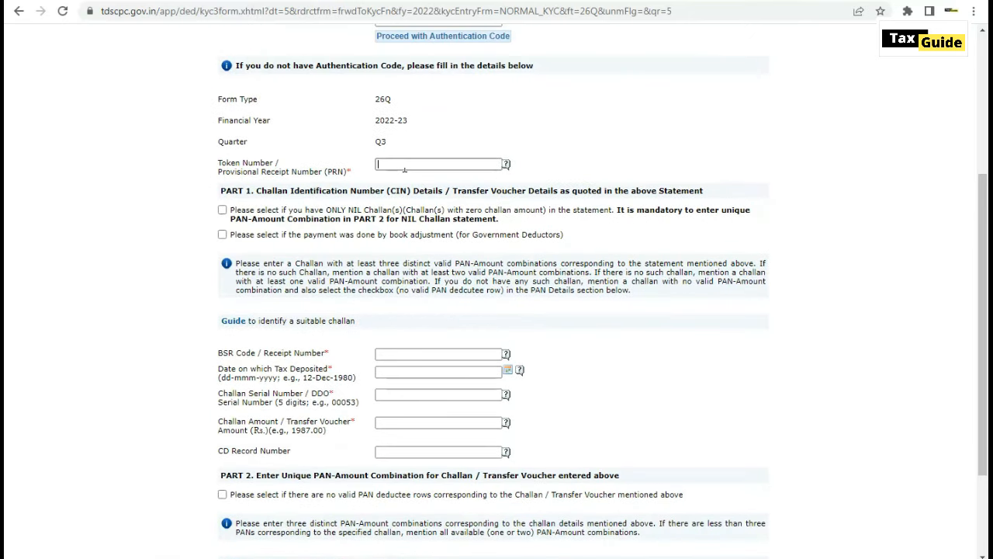
left_click(404, 168)
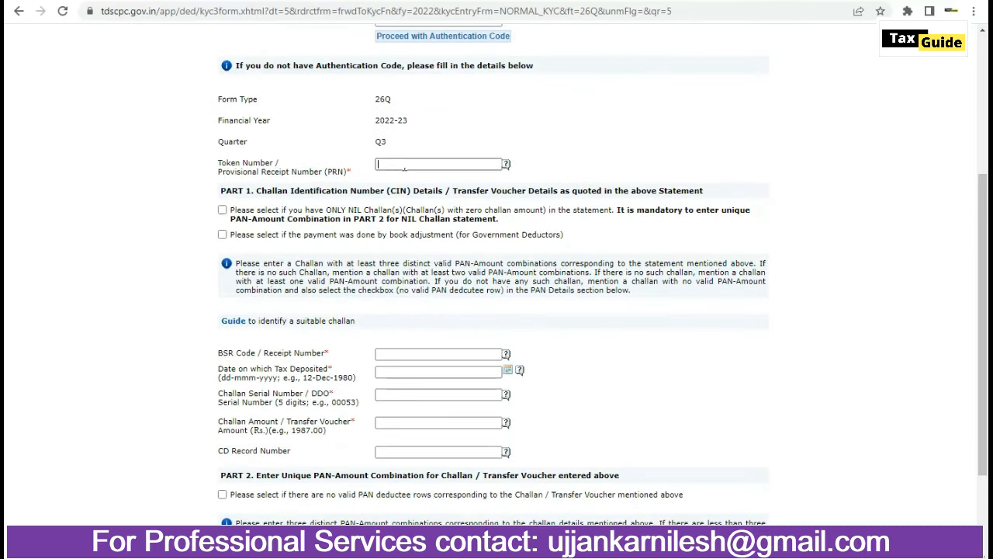
key("ctrl+v")
left_click(454, 355)
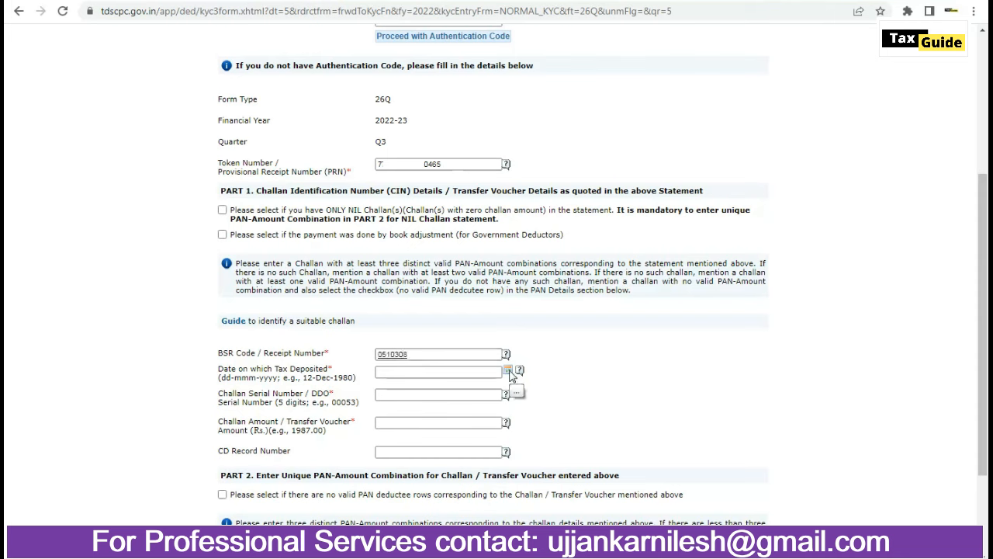
left_click(508, 371)
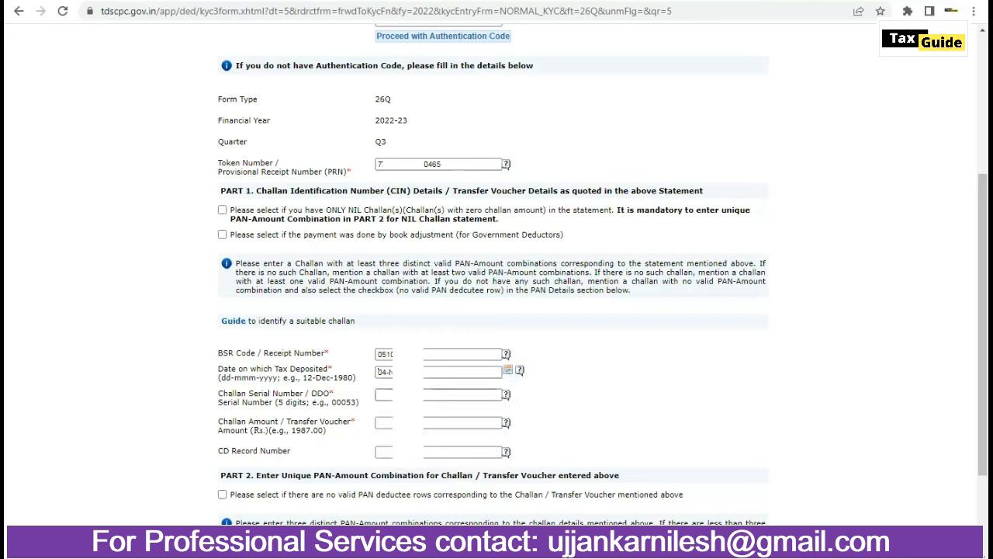
left_click(408, 394)
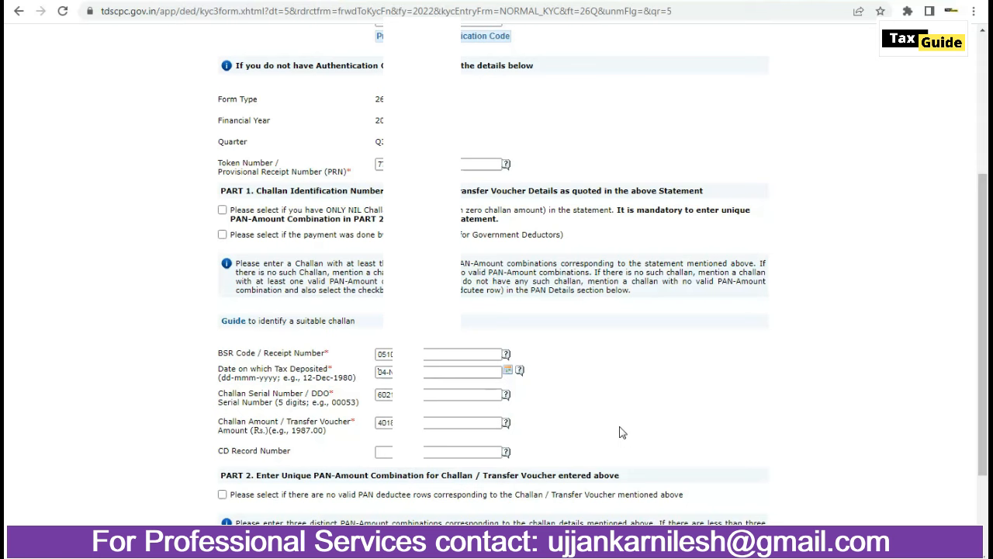
scroll(595, 424, "down", 3)
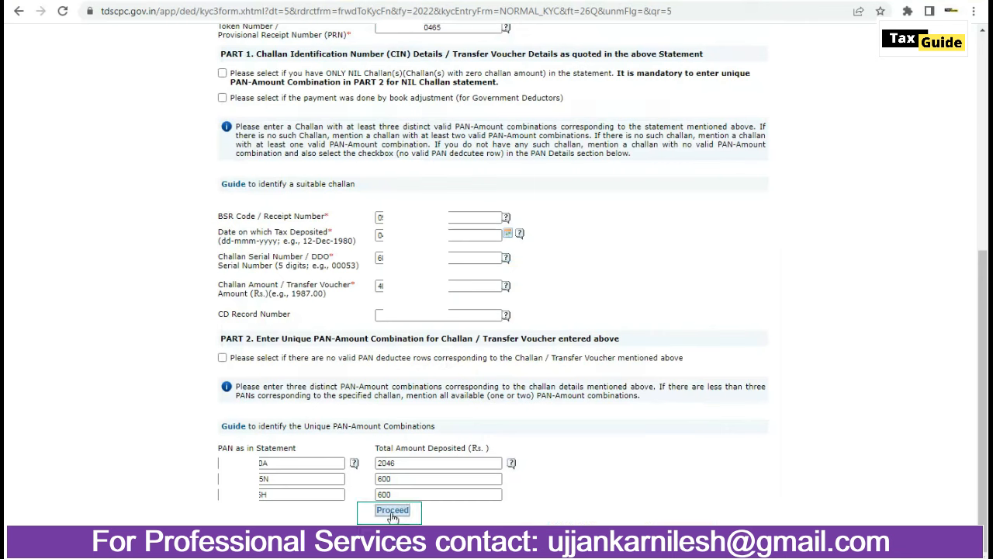
left_click(393, 512)
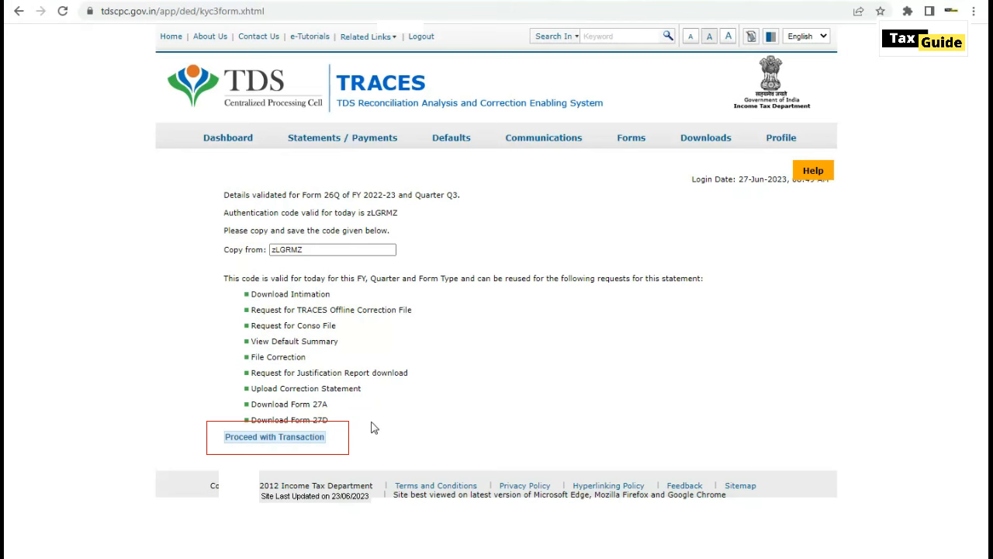
- Submit the NSDL Conso File request and highlight the request number in the confirmation
left_click(288, 439)
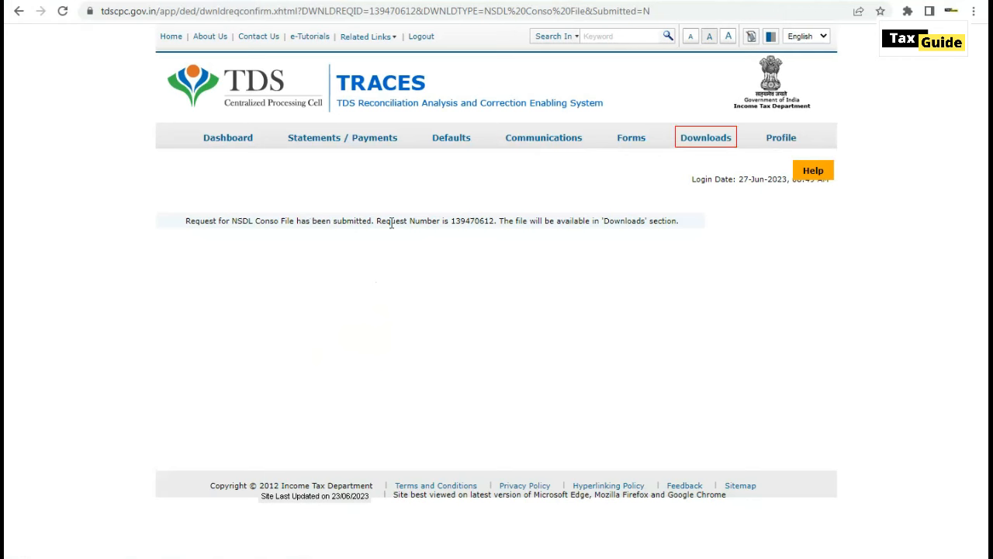
left_click_drag(390, 222, 497, 224)
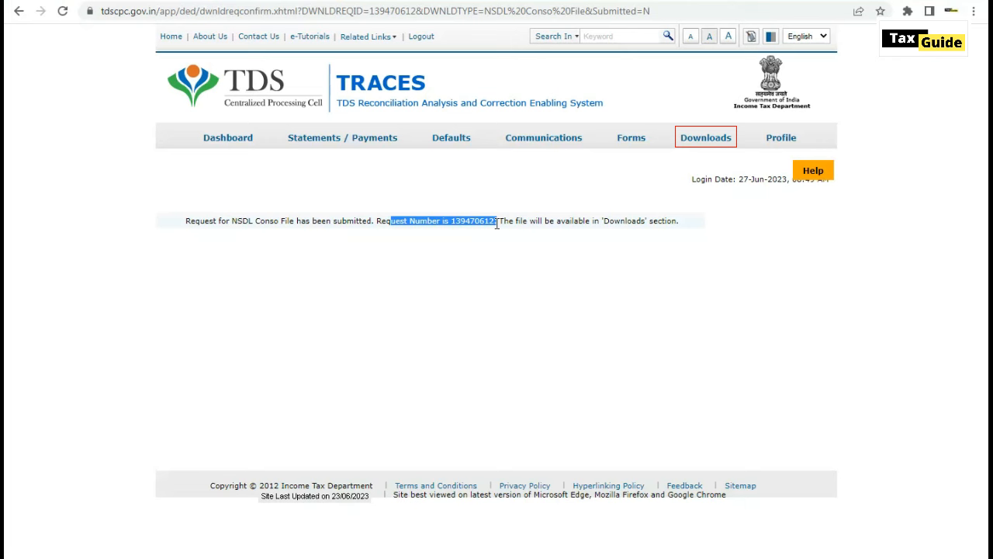
mouse_move(708, 144)
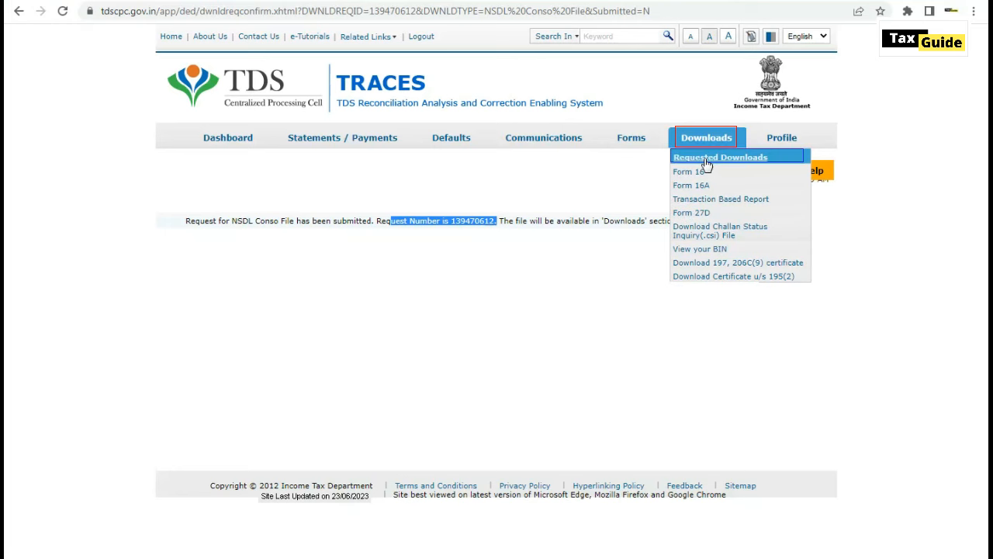
- From Requested Downloads, view all and HTTP-download the 26-Jun-2023 Q4 26Q NSDL Conso File
left_click(707, 163)
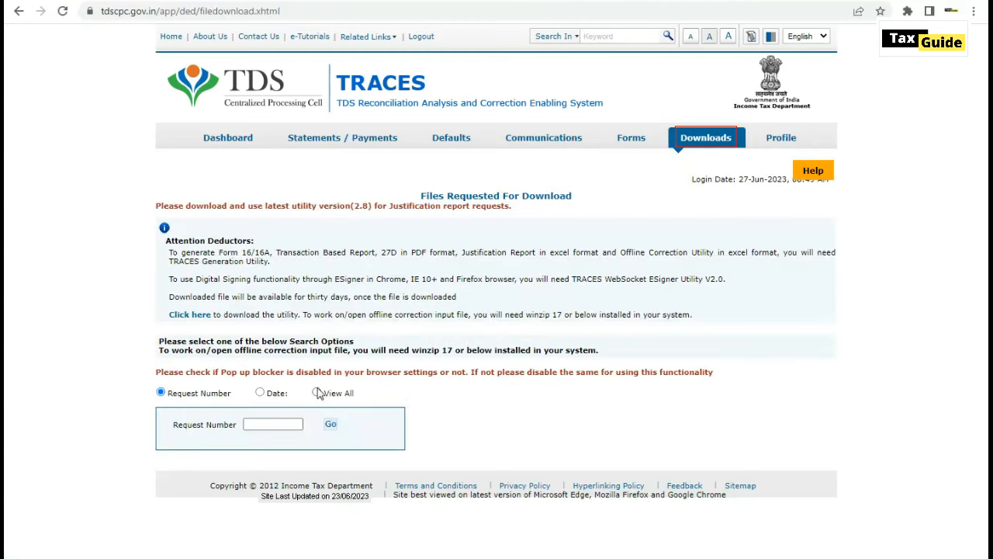
left_click(316, 393)
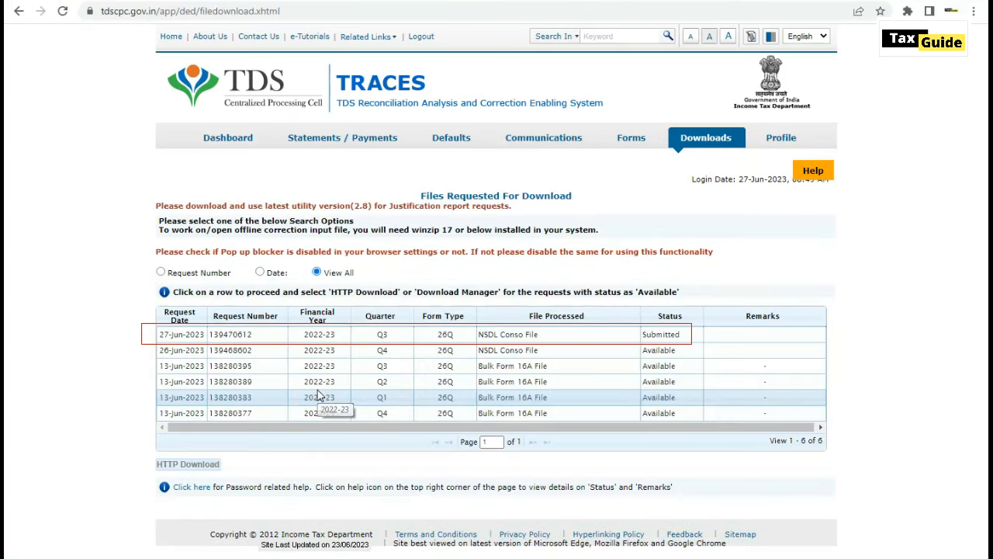
left_click(483, 334)
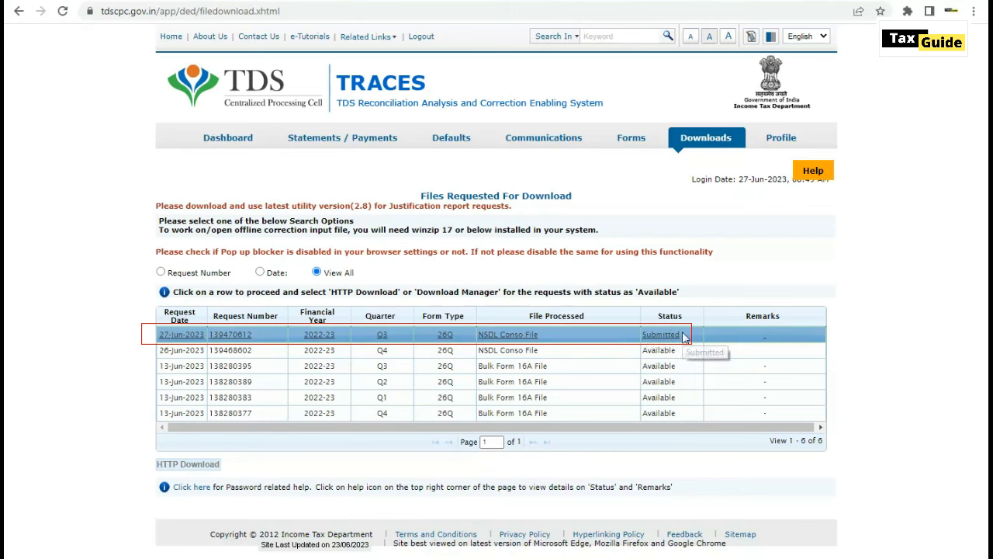
left_click(426, 354)
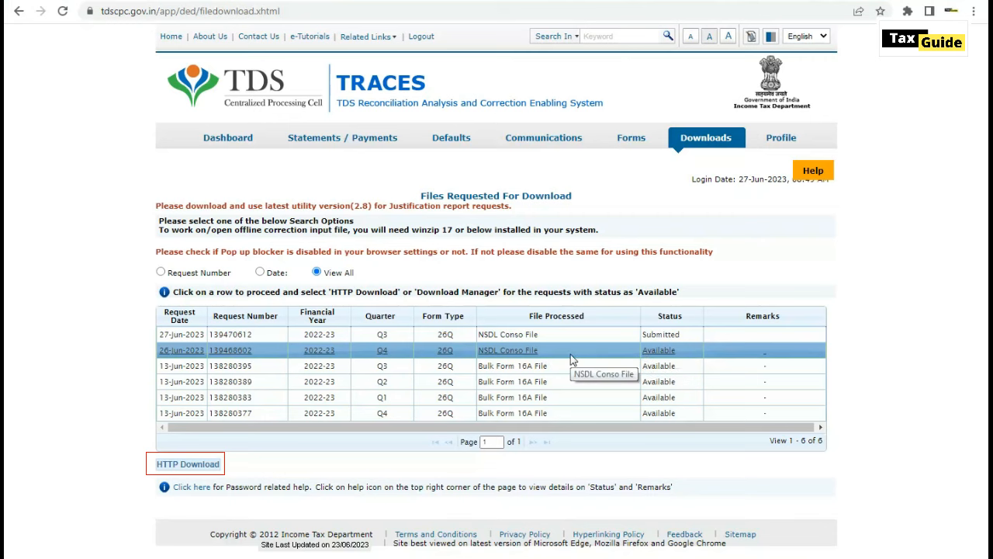
left_click(201, 465)
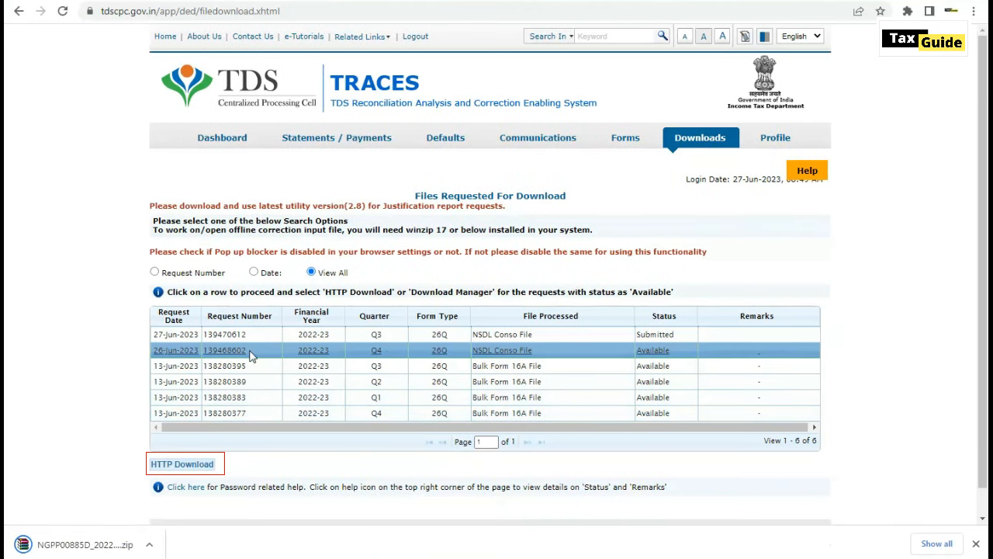
left_click_drag(251, 355, 200, 354)
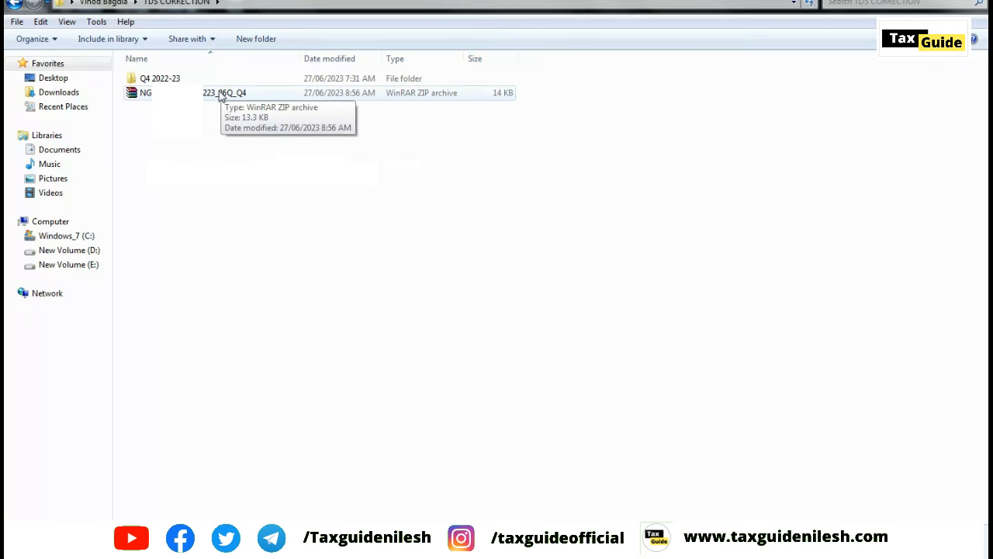
- Extract the downloaded conso zip here, pasting the file password to produce the .tds file
left_click(220, 94)
right_click(220, 97)
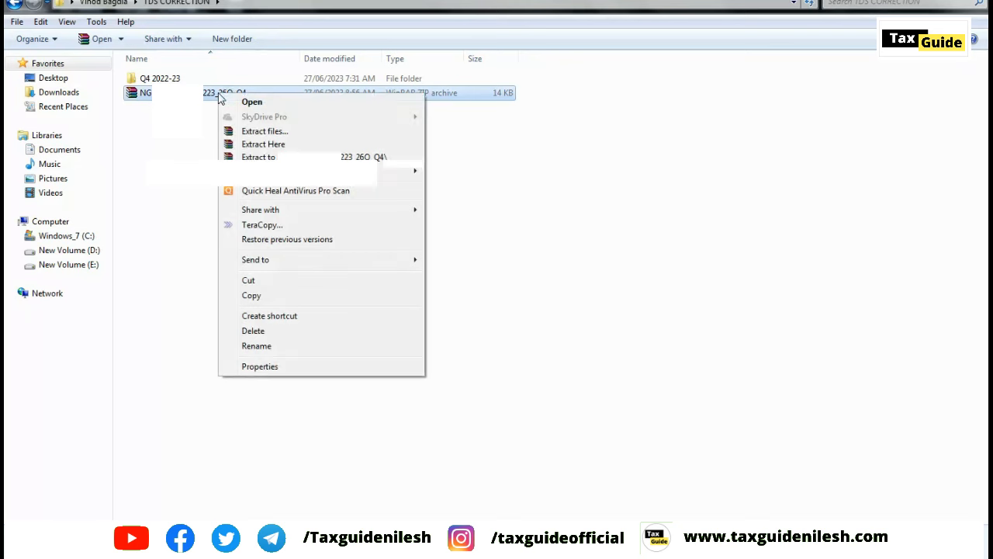
left_click(264, 144)
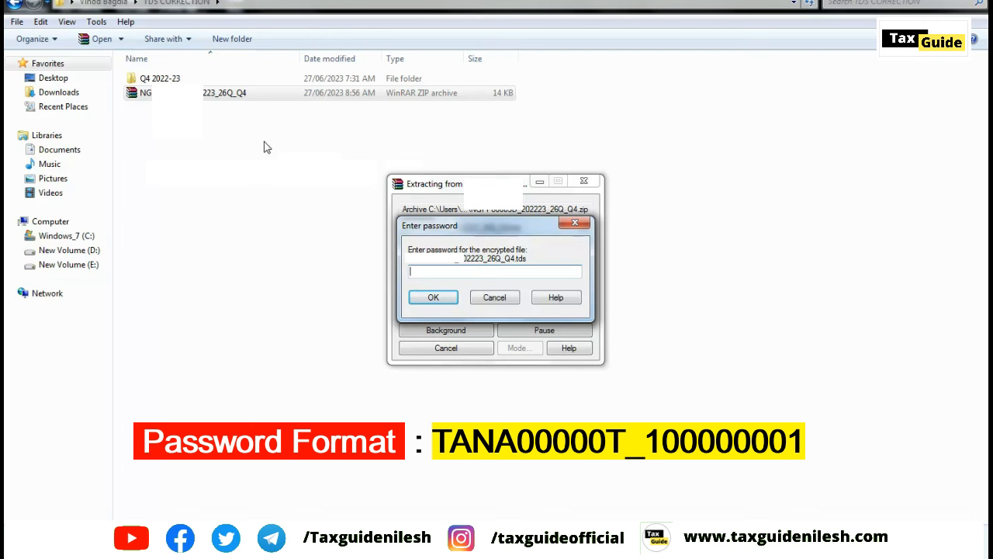
key("ctrl+v")
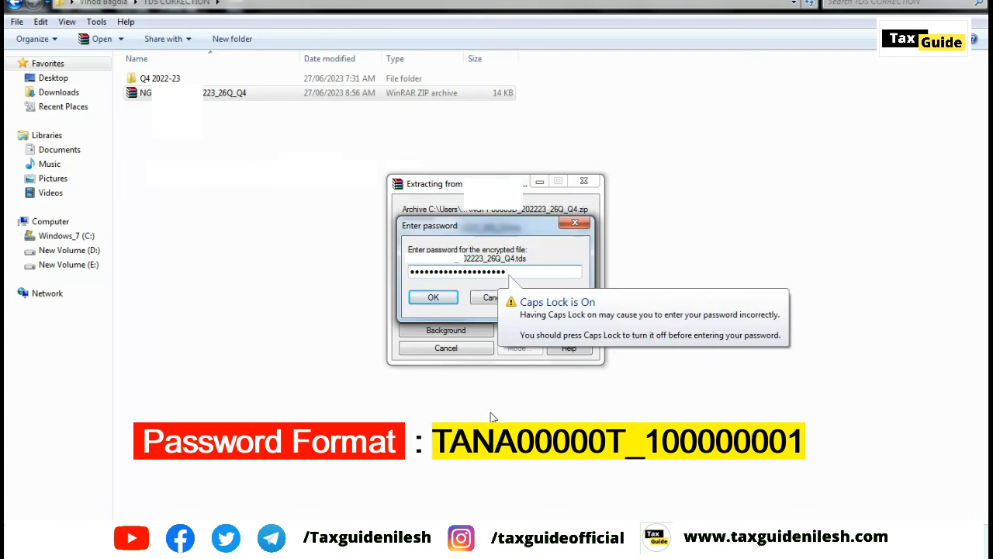
left_click(434, 299)
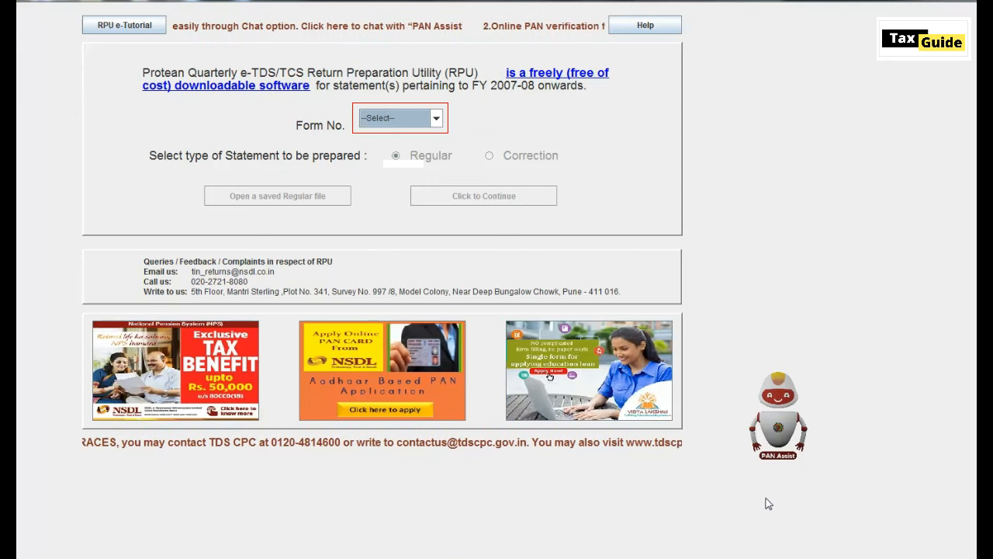
- Choose Form No. 26Q with a Correction statement and acknowledge the import reminder
left_click(402, 127)
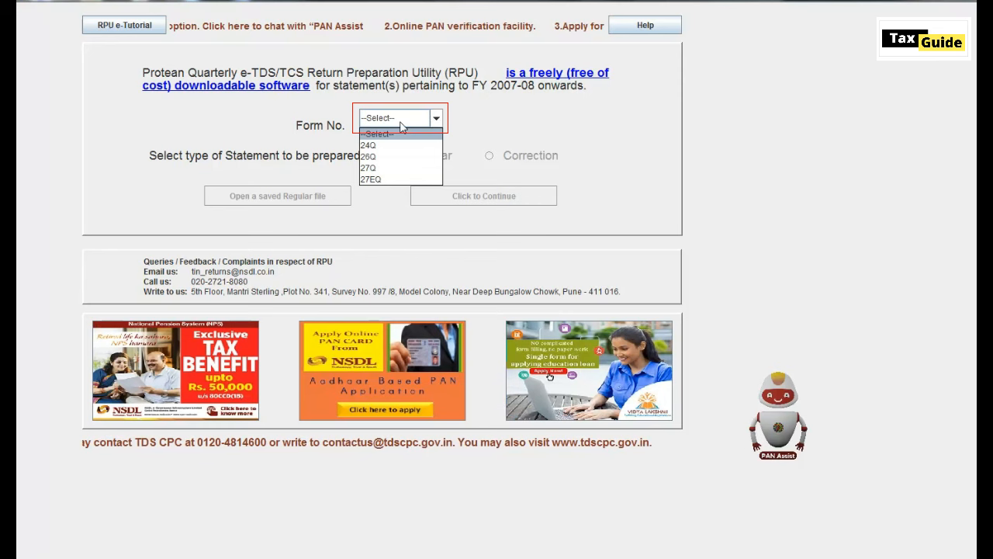
left_click(378, 158)
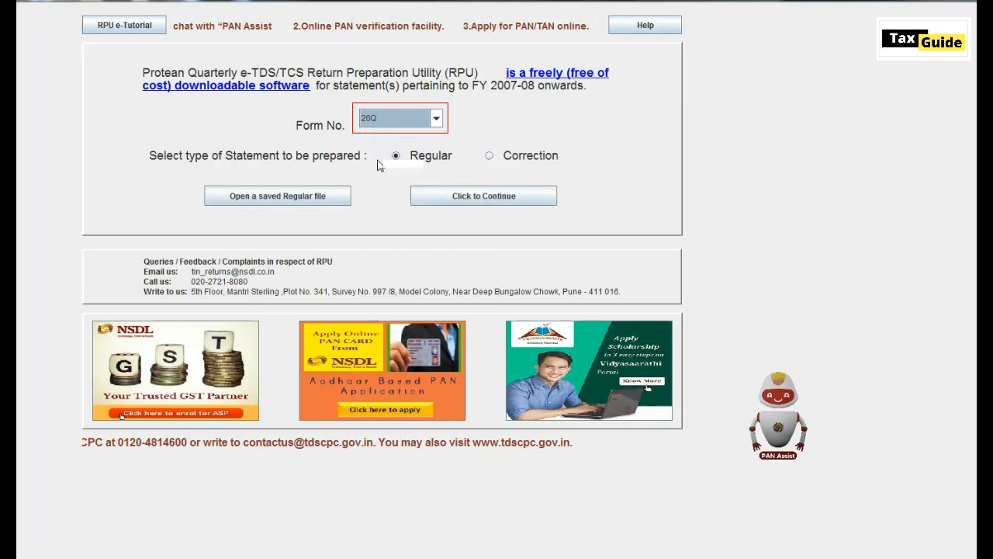
left_click(489, 156)
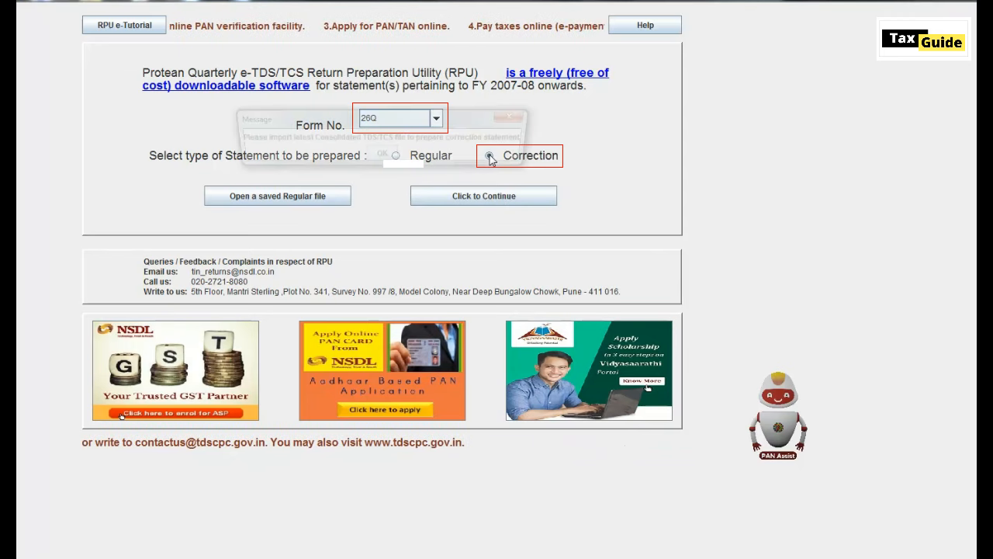
left_click(384, 158)
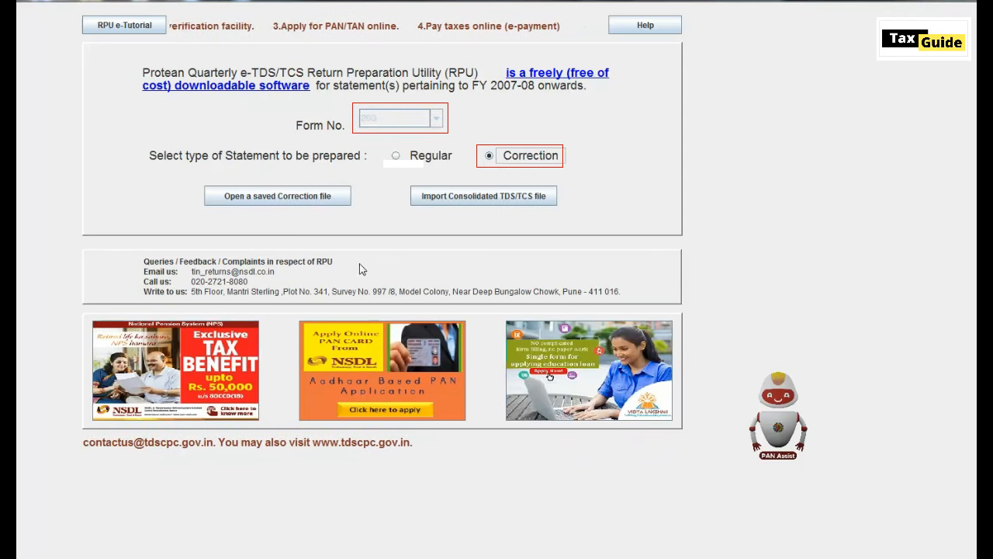
- Import the extracted Q4 26Q .tds file from the TDS CORRECTION folder and dismiss both notices
left_click(476, 200)
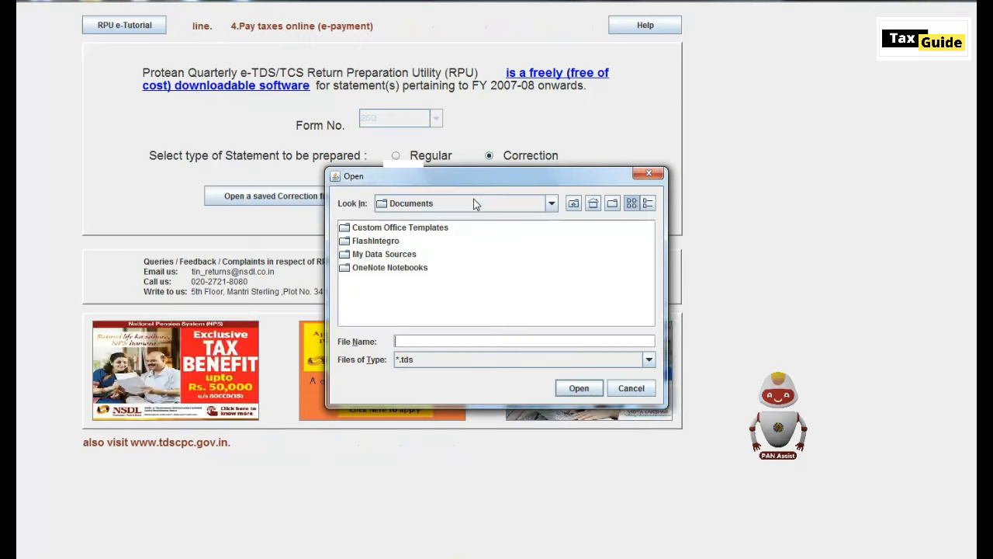
left_click(551, 203)
scroll(549, 284, "up", 5)
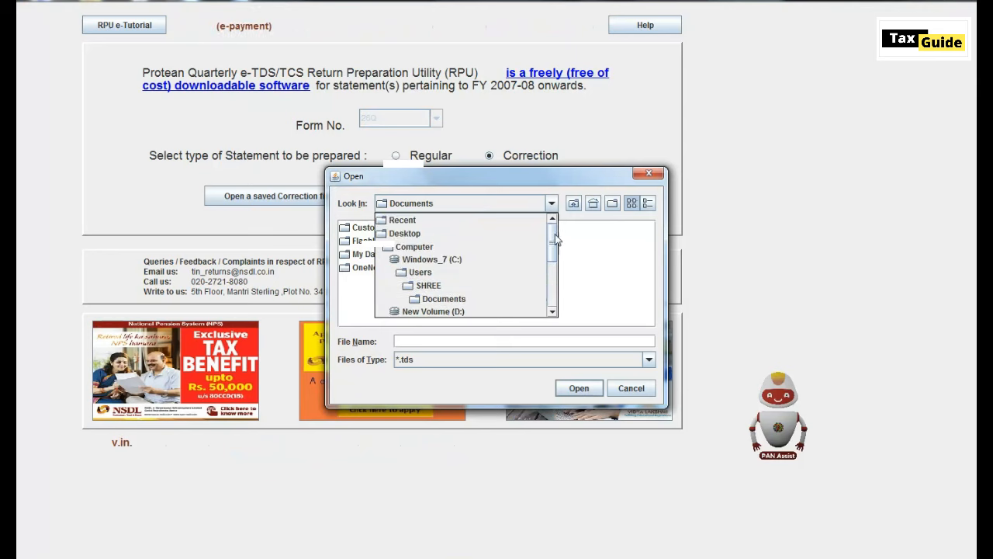
left_click(443, 299)
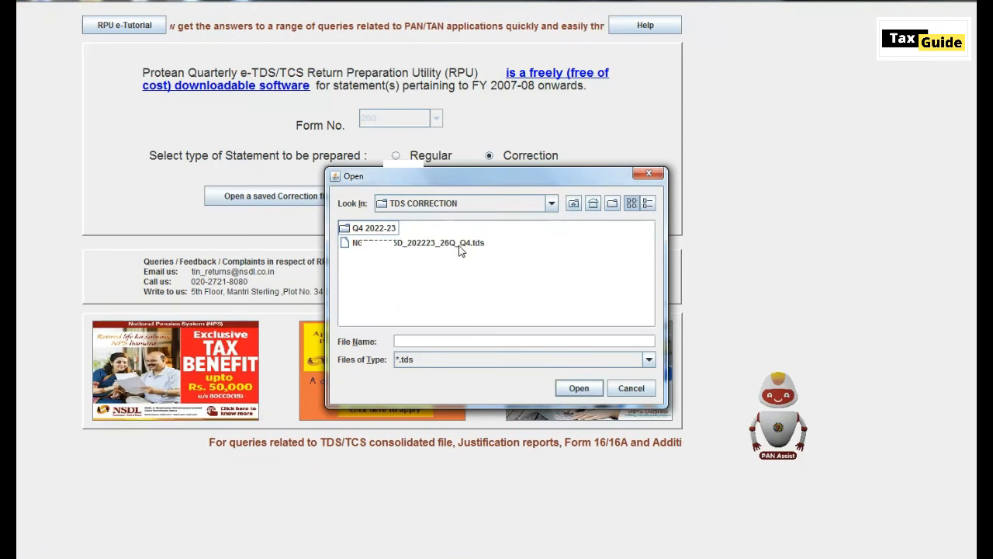
left_click(461, 247)
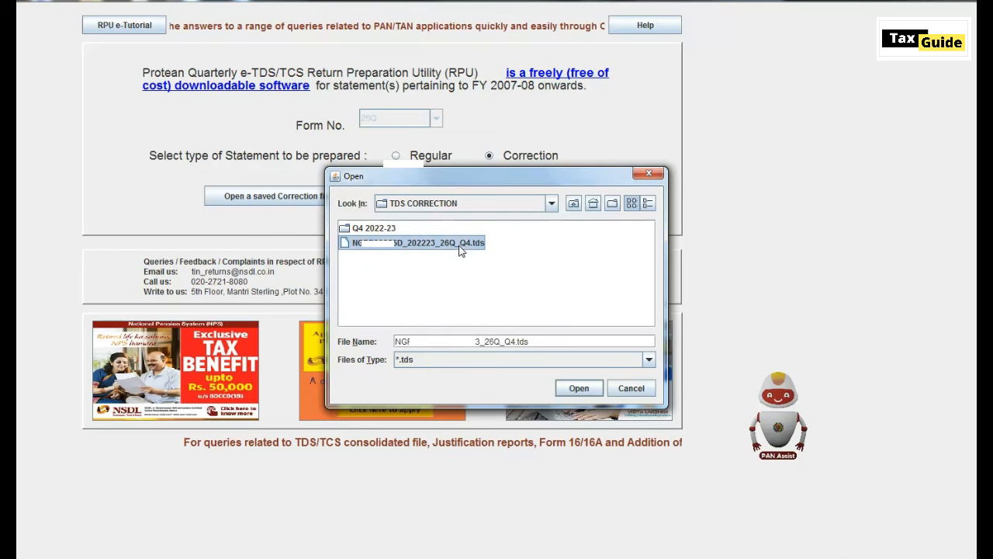
left_click(577, 388)
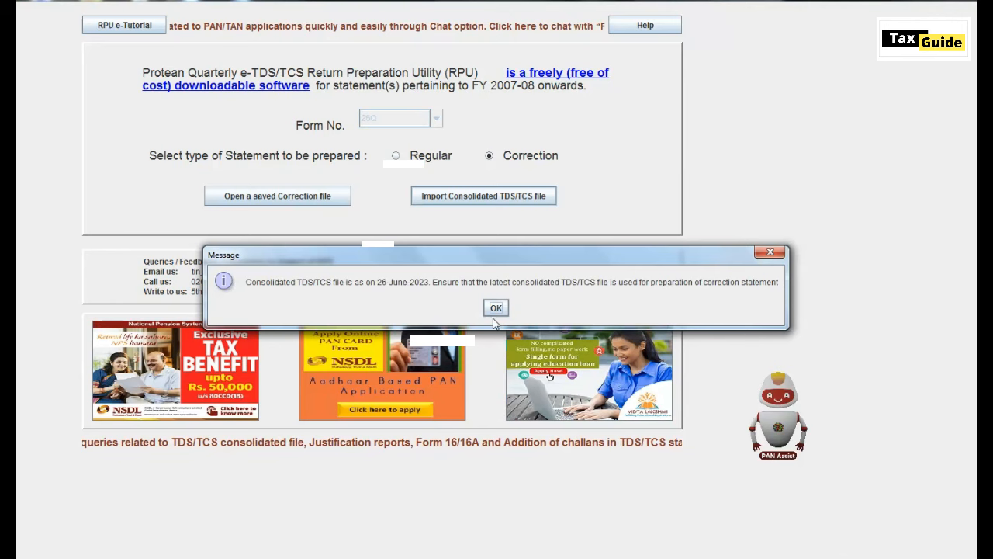
left_click(495, 308)
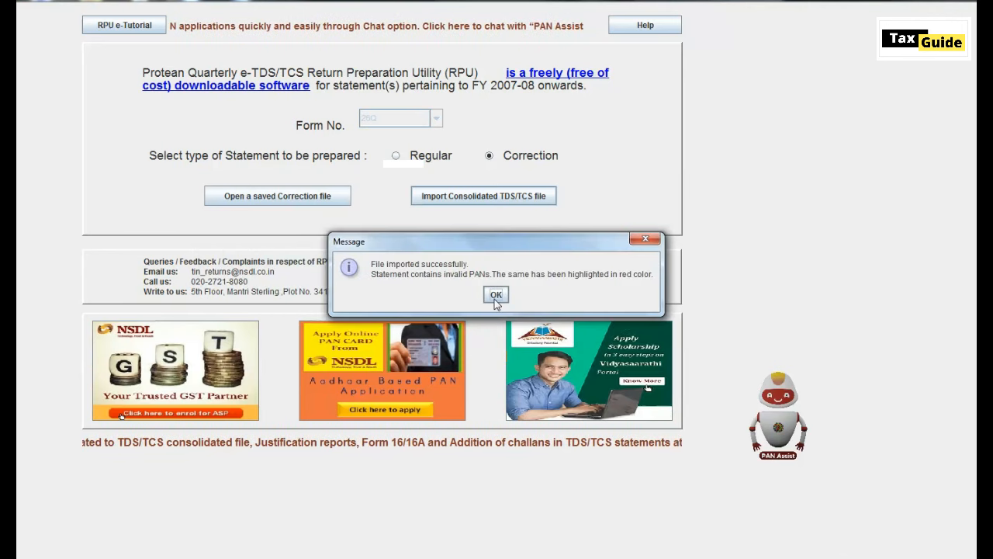
left_click(496, 297)
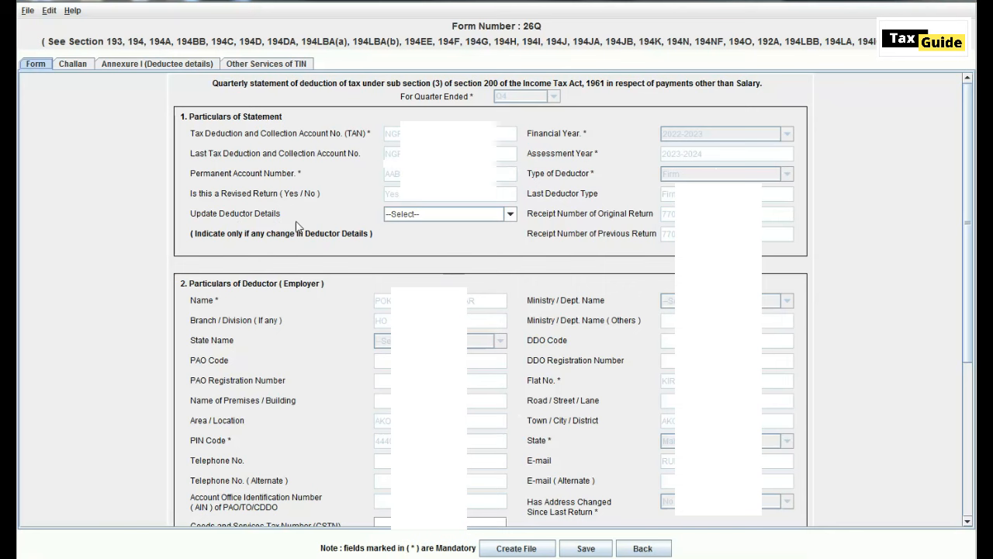
- Leave Update Deductor Details at --Select-- and switch to the Challan tab
mouse_move(439, 221)
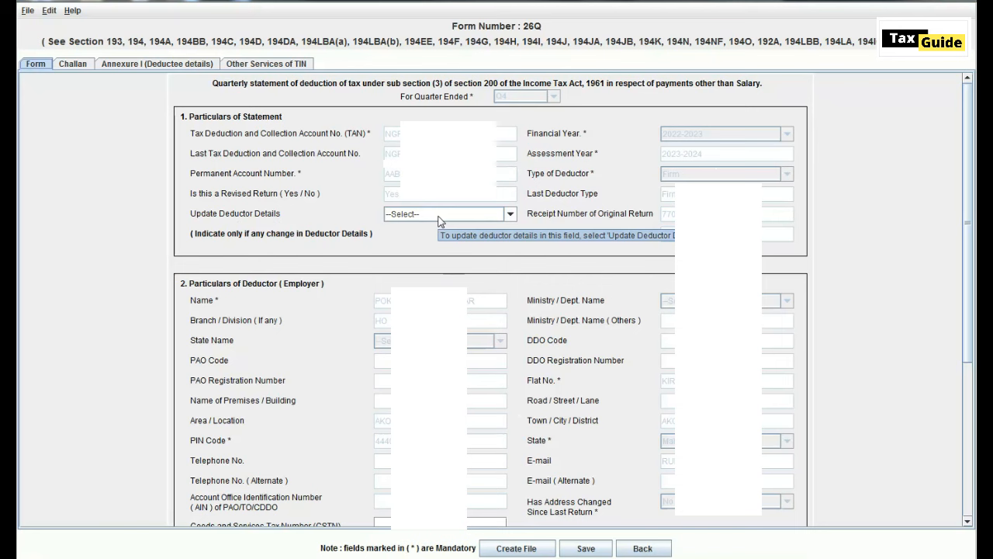
left_click(440, 215)
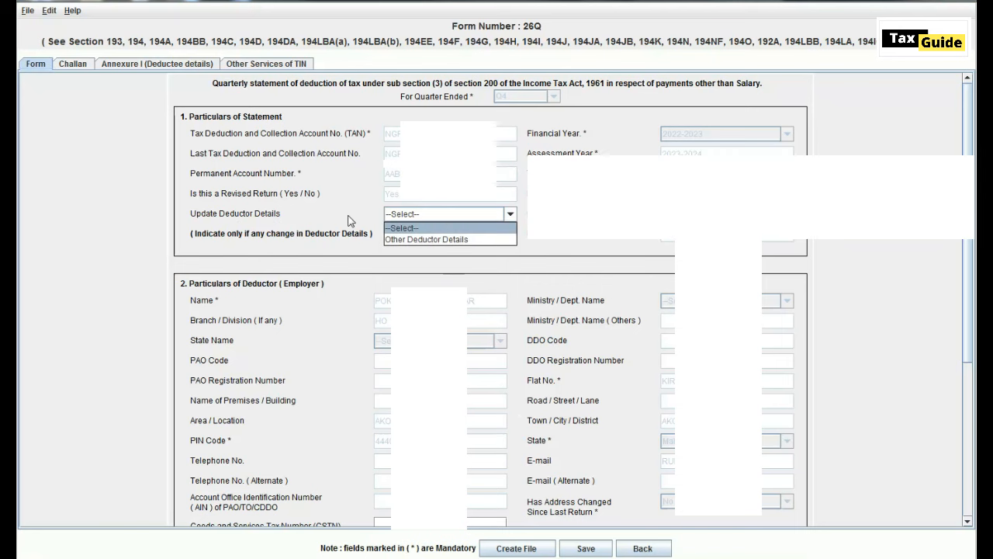
left_click(439, 217)
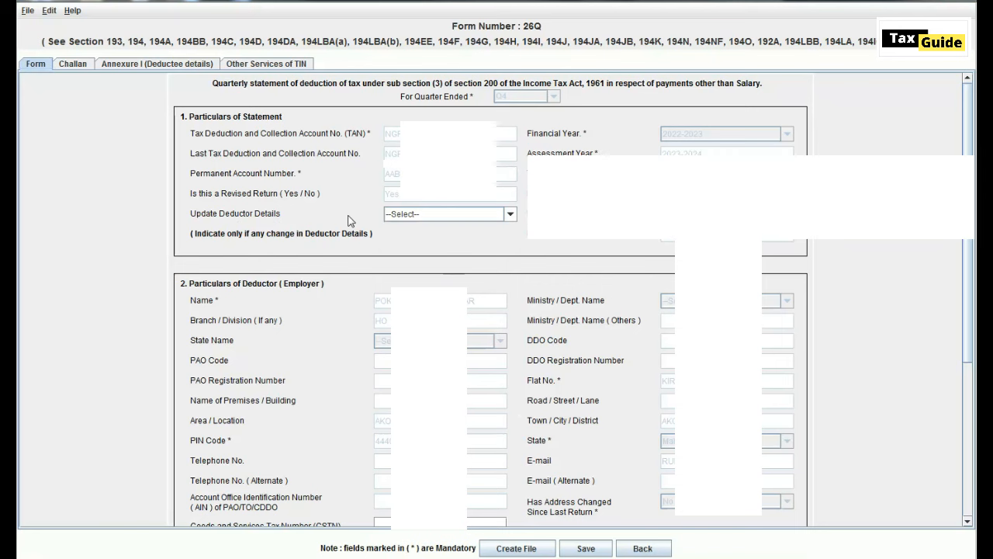
left_click(73, 65)
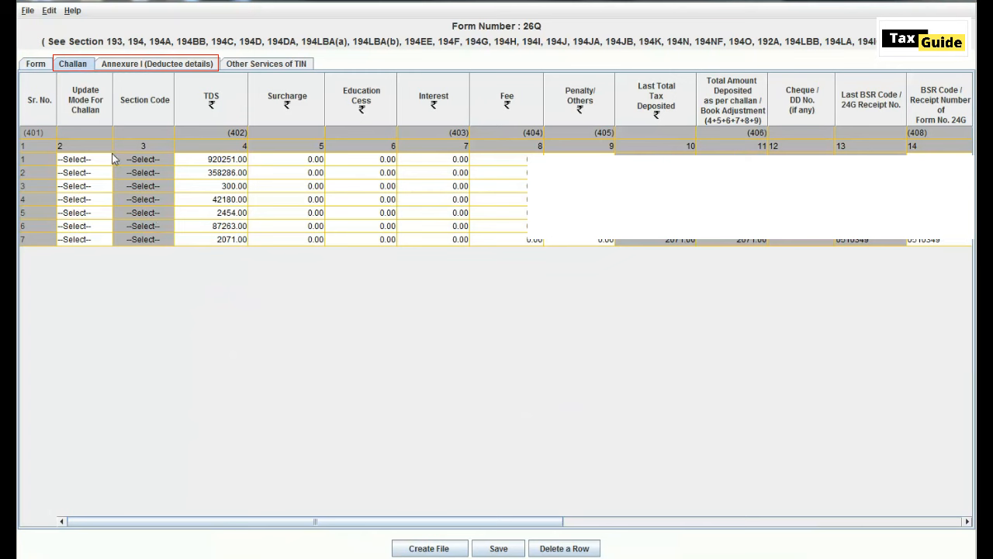
- Set challan row 7's Update Mode for Challan to Update
left_click(78, 68)
left_click(228, 261)
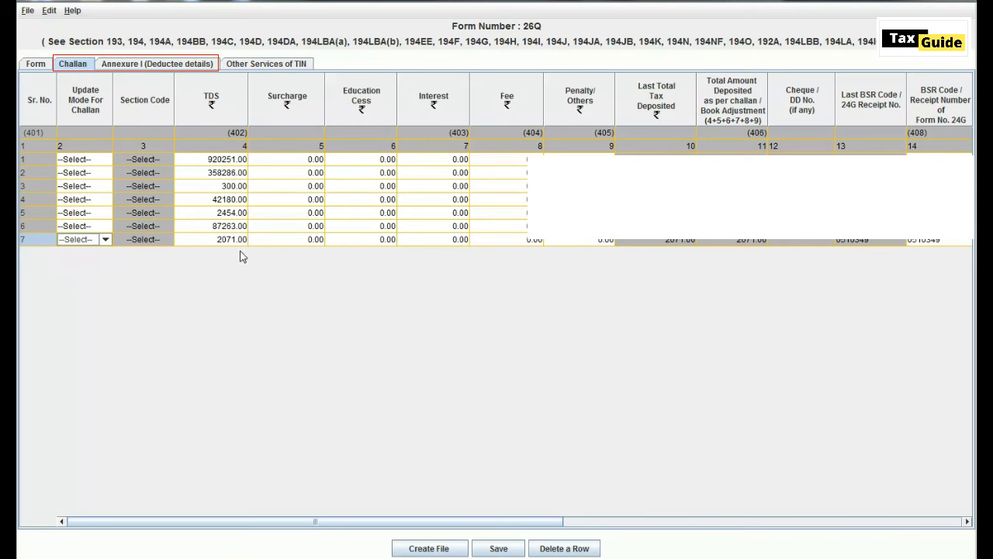
left_click(106, 240)
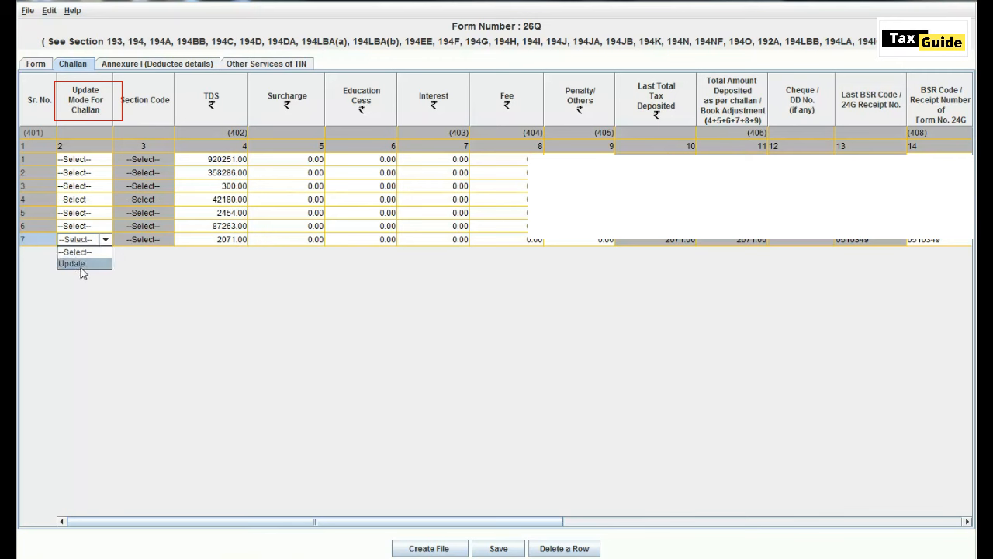
left_click(78, 264)
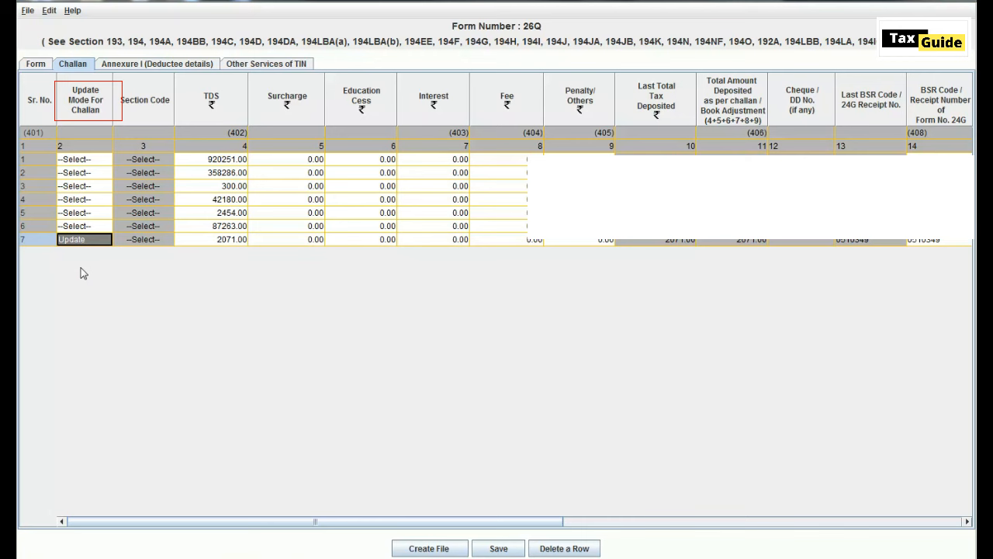
- Tab through row 7's TDS, surcharge, interest, last deposit and BSR columns to Challan Balance
left_click(214, 240)
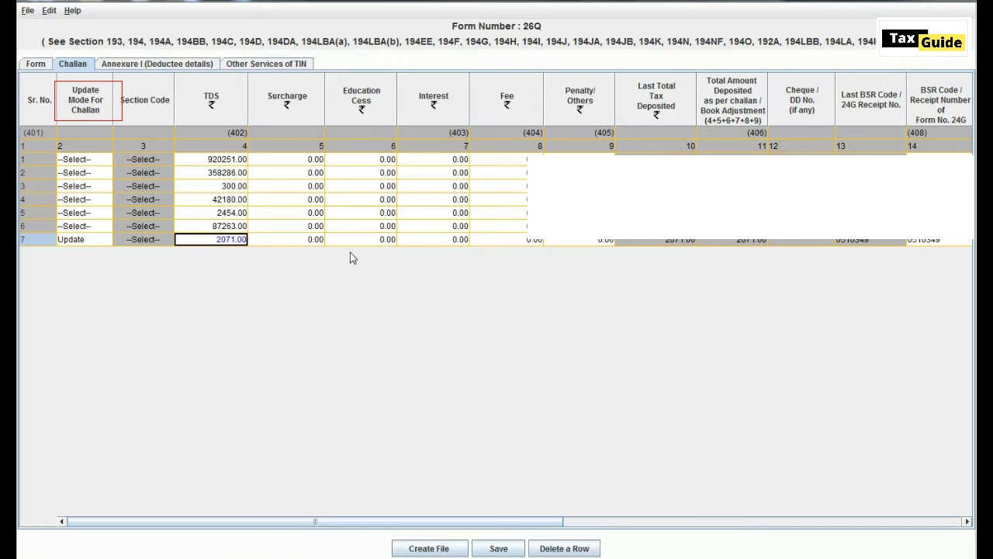
key("Tab")
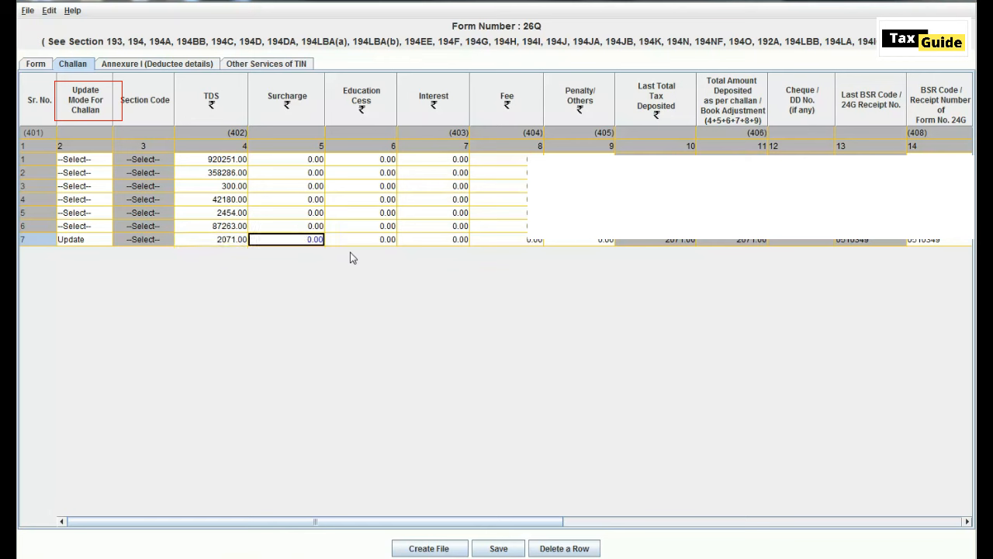
key("Tab")
key("Tab")
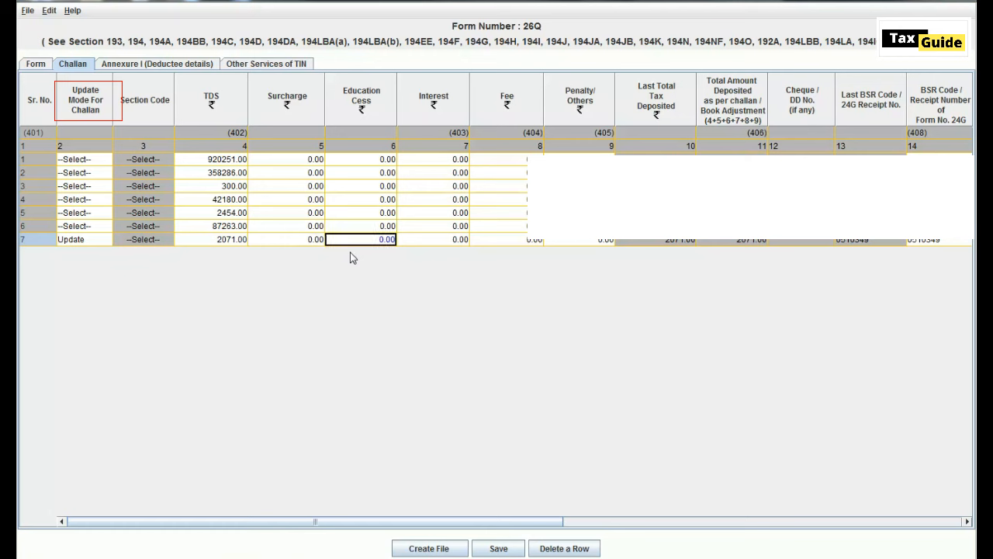
key("Tab")
key("Tab")
key("Tab")
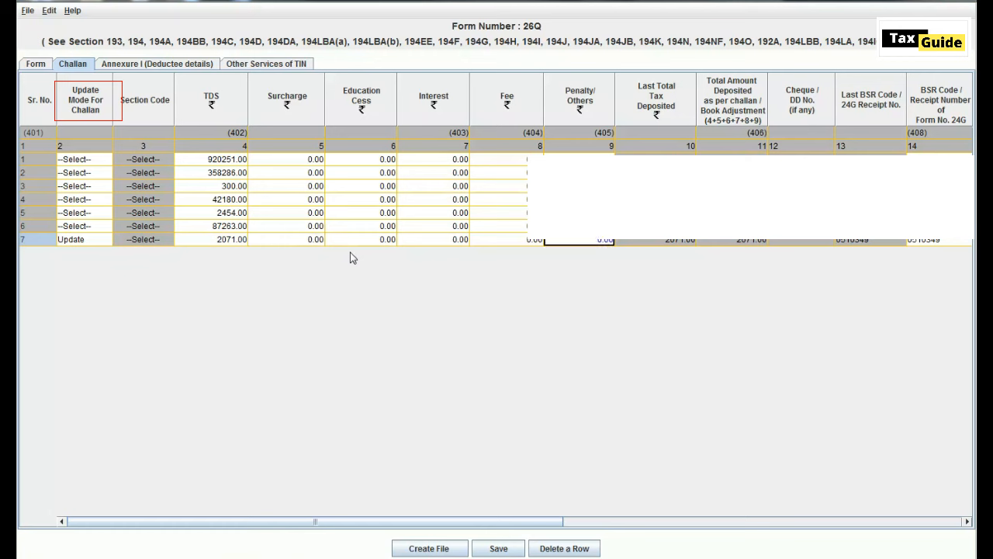
key("Tab")
key("Tab")
key("Tab")
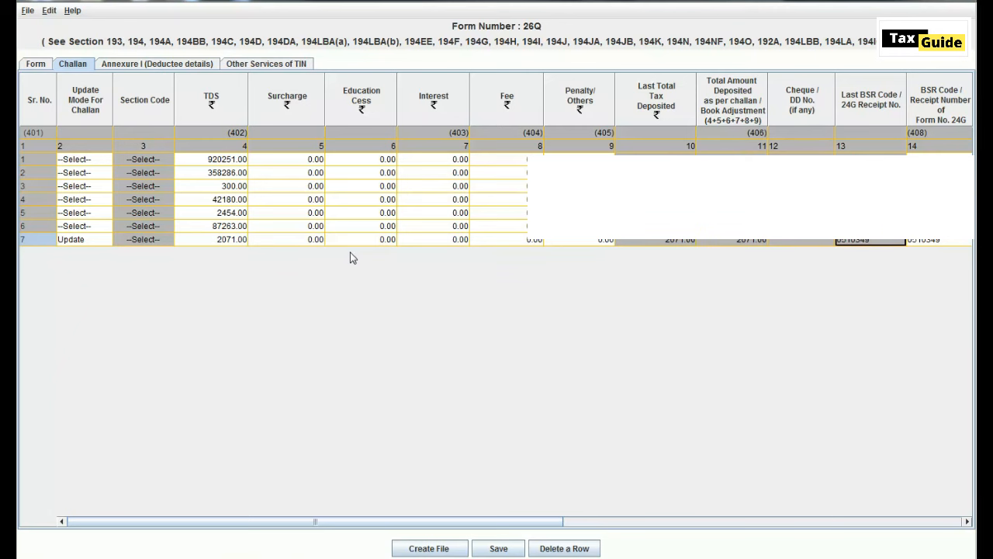
key("Tab")
key("Tab")
key("Tab")
key("Tab")
key("Tab")
key("Tab")
key("Tab")
key("Tab")
key("Tab")
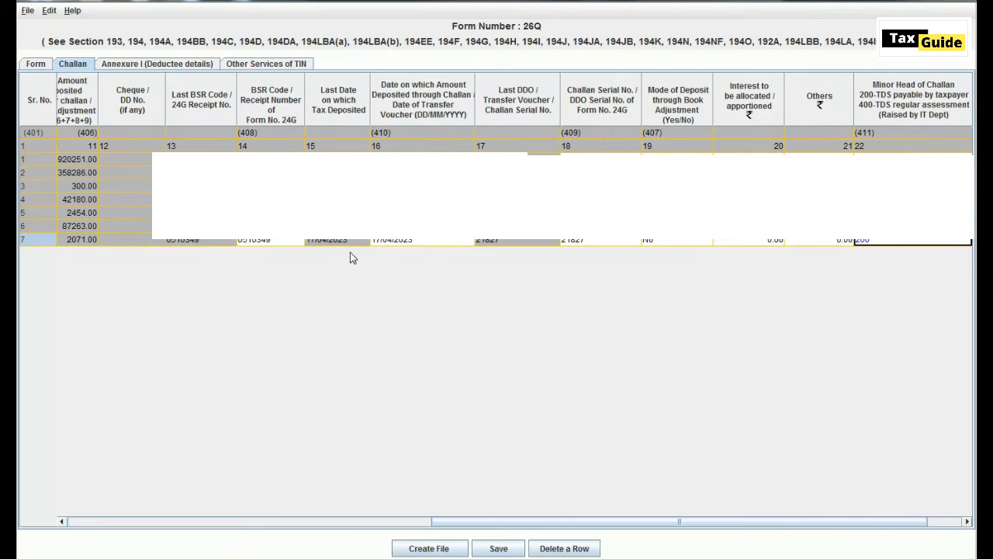
key("Tab")
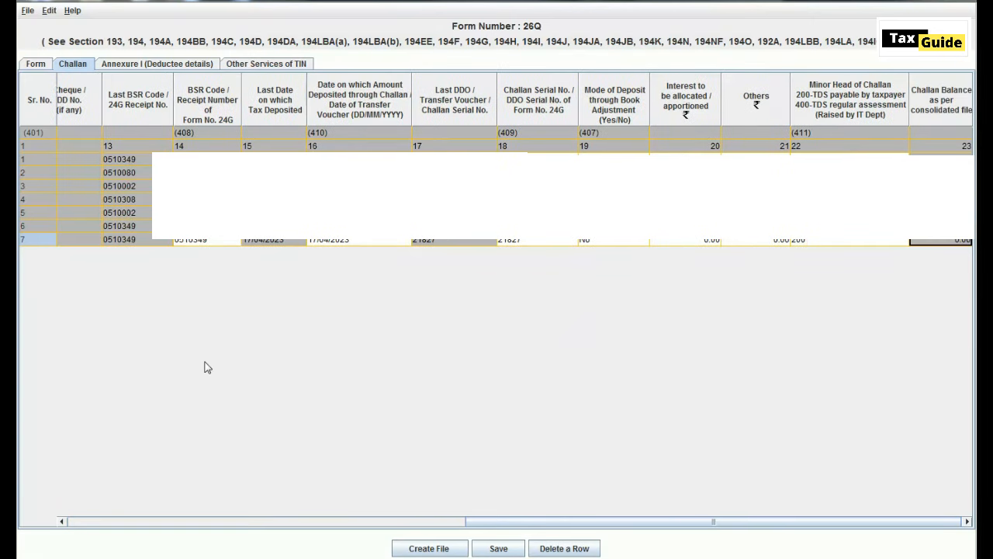
- In Annexure I deductee details, scroll to deductee row 107's orange-flagged PAN cell
left_click(166, 67)
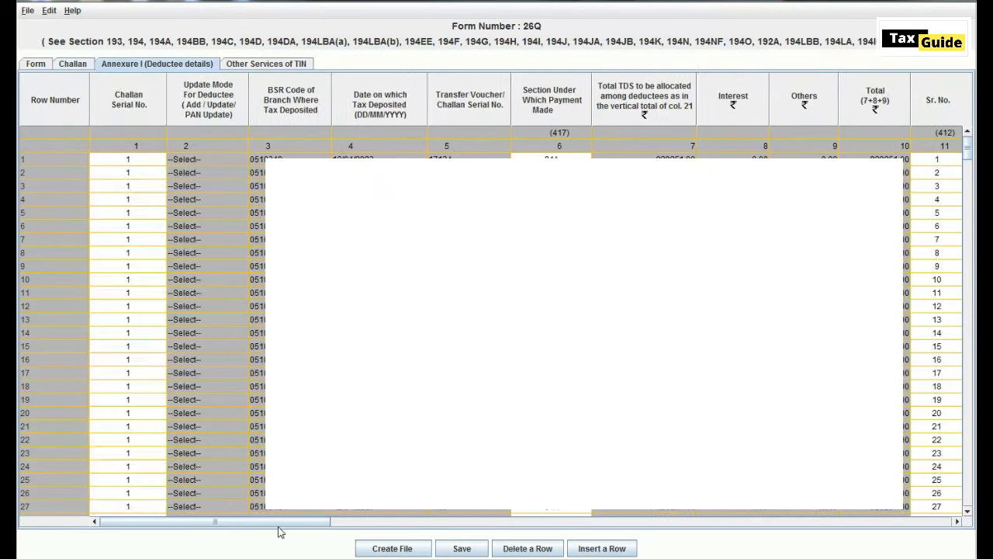
left_click_drag(284, 526, 522, 527)
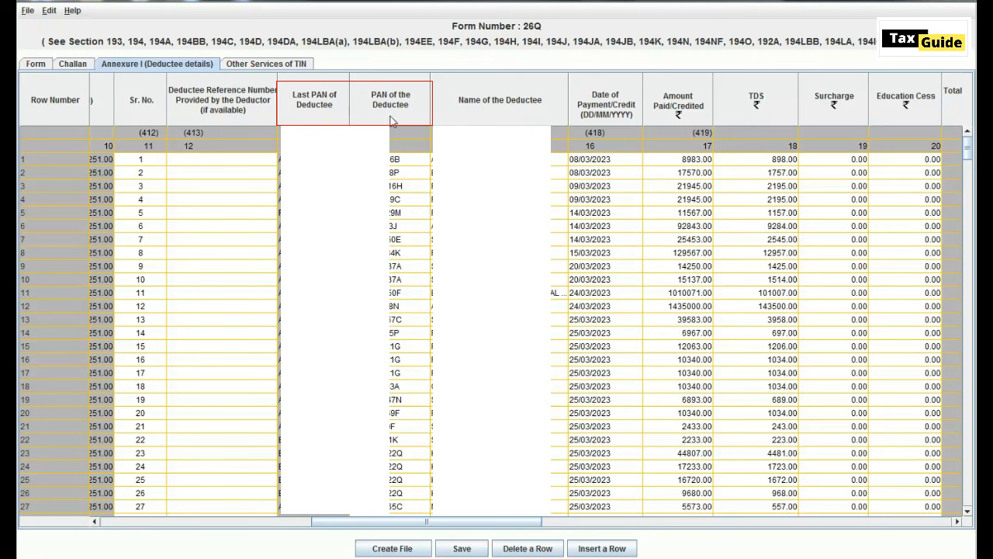
left_click(400, 159)
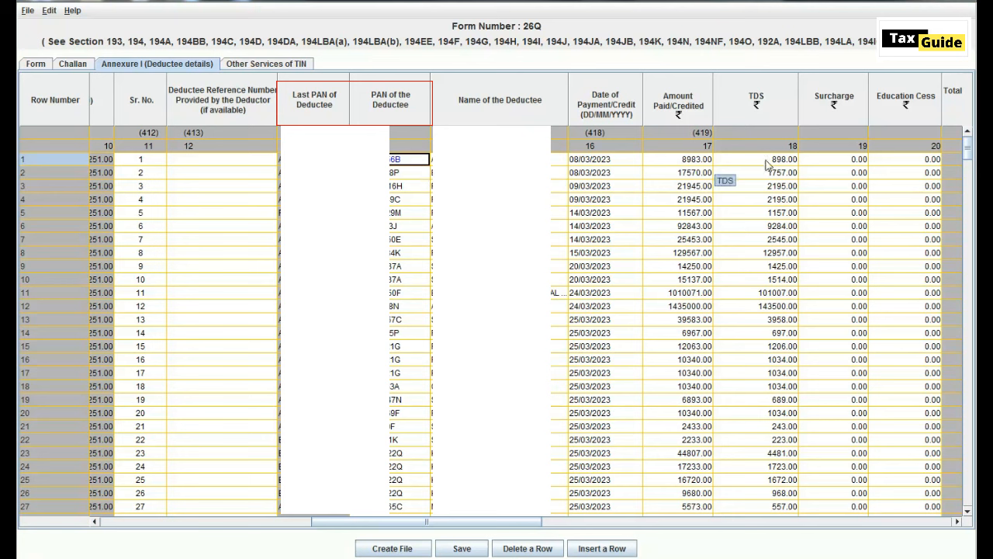
scroll(621, 165, "down", 16)
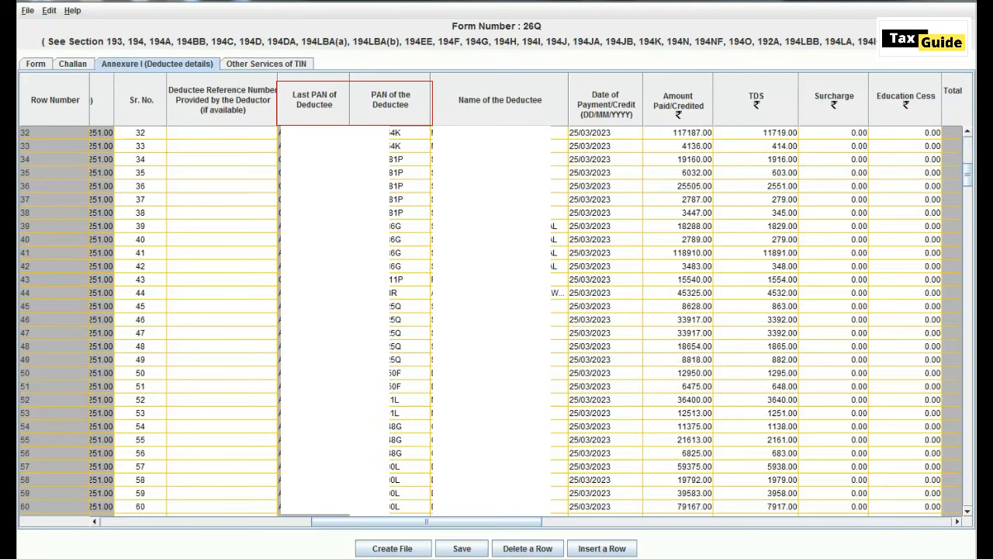
scroll(497, 318, "down", 17)
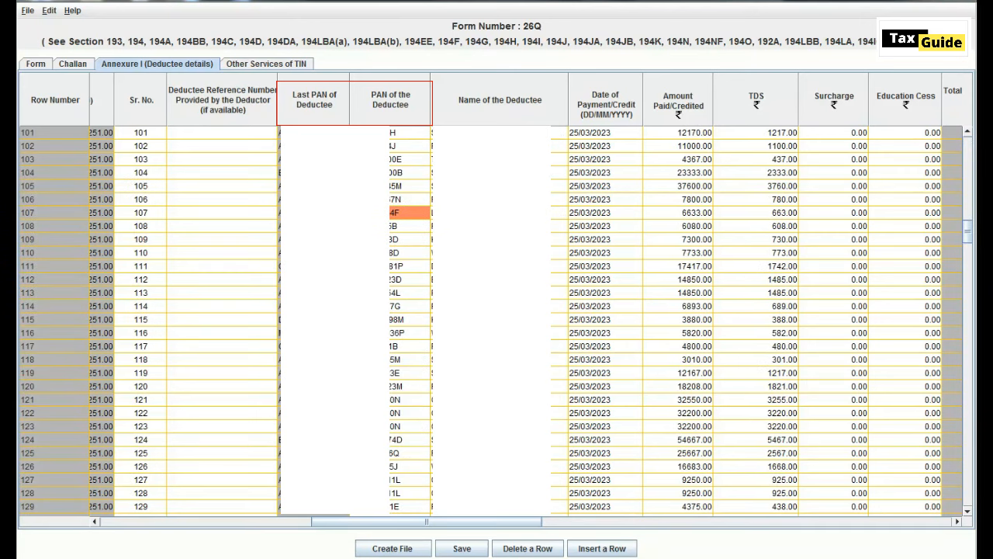
left_click(420, 218)
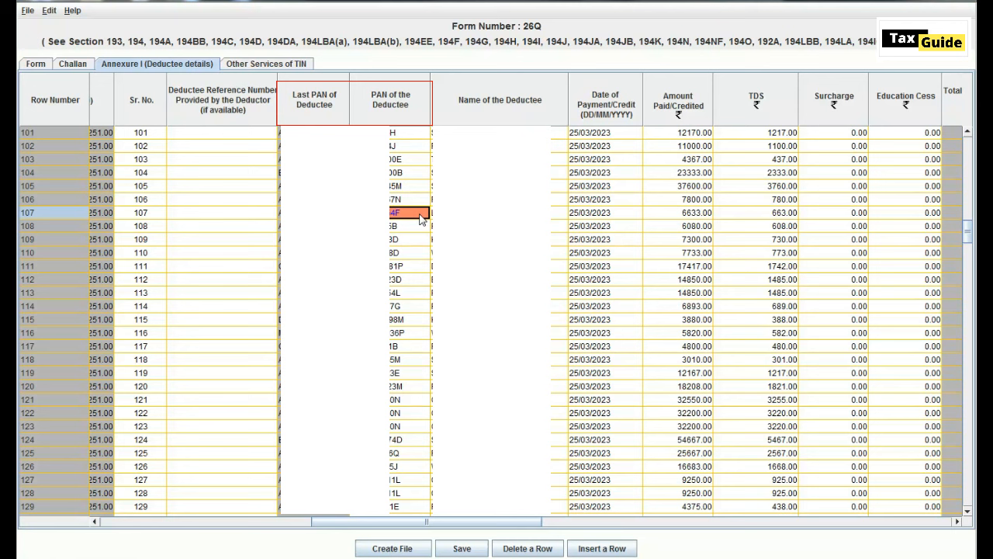
- Change deductee row 107's Update Mode for Deductee cell to PAN UPDATE
key("Left")
key("Left")
key("Left")
key("Left")
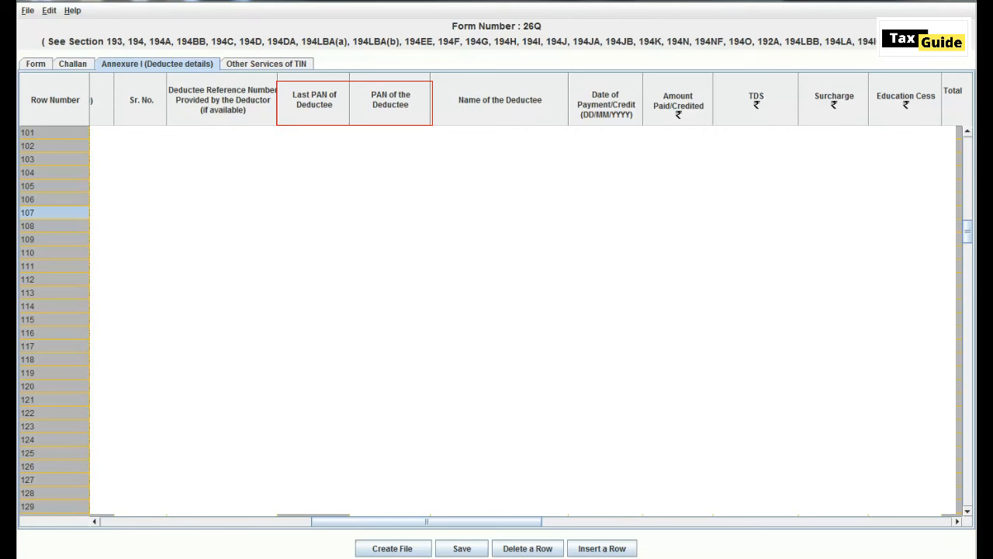
key("Left")
key("Left")
key("Left")
key("Left")
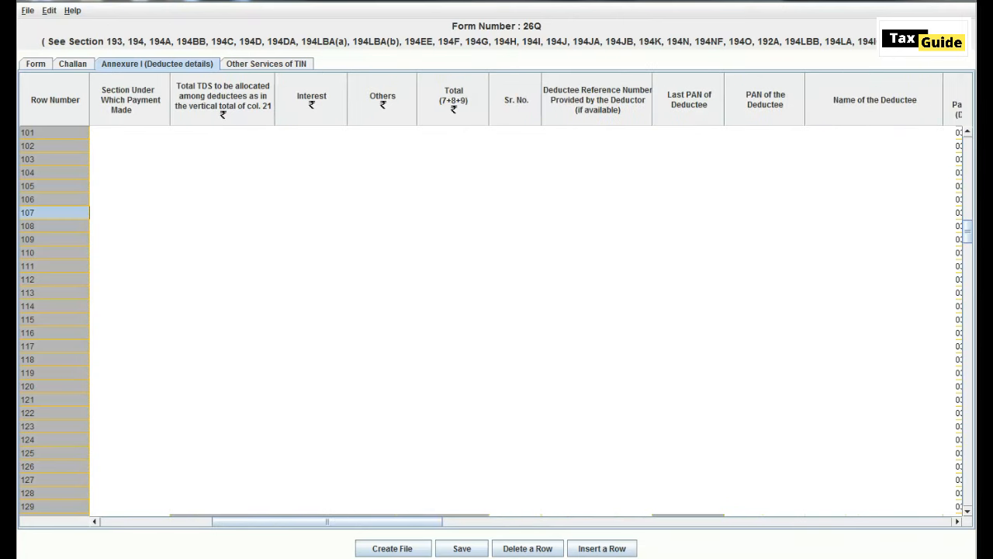
key("Left")
key("Left")
key("Left")
key("Left")
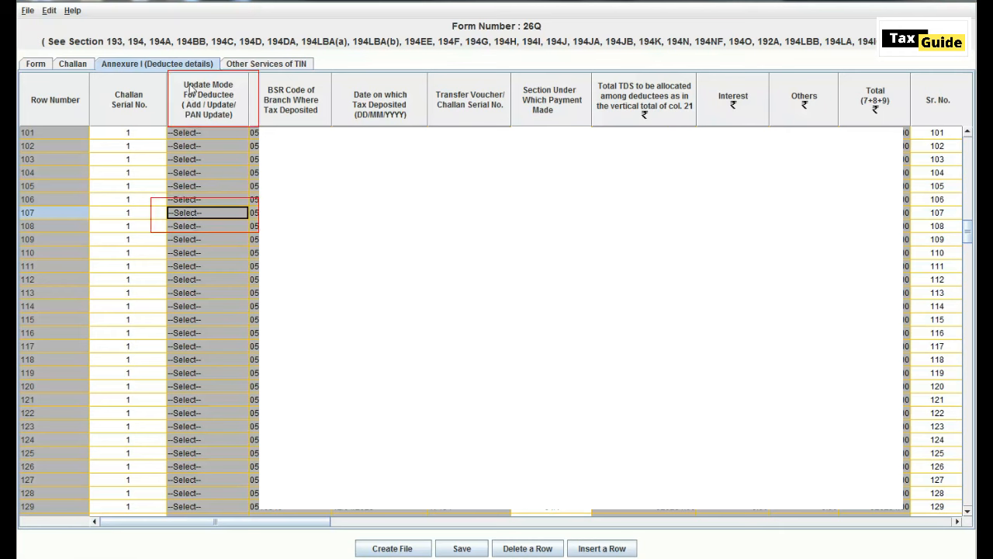
left_click(191, 218)
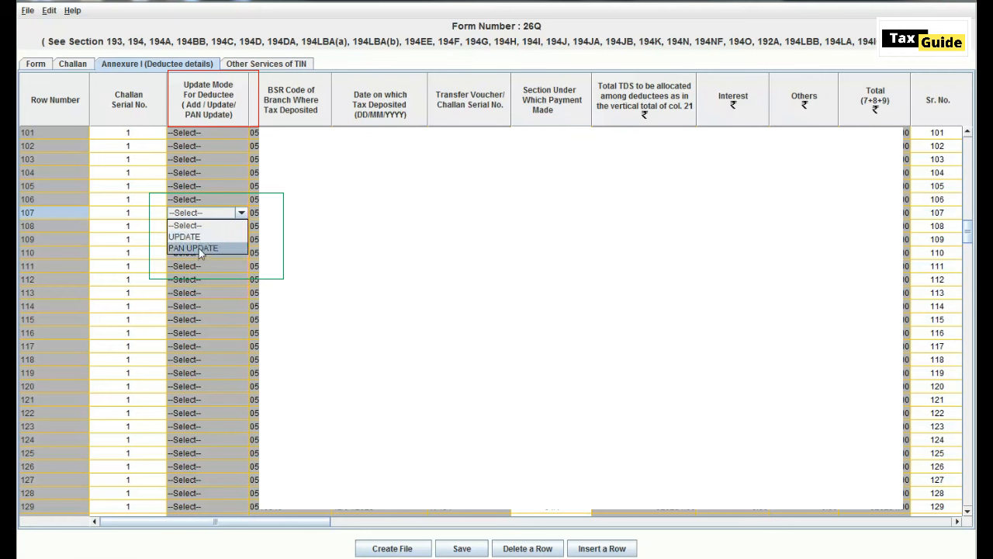
left_click(199, 249)
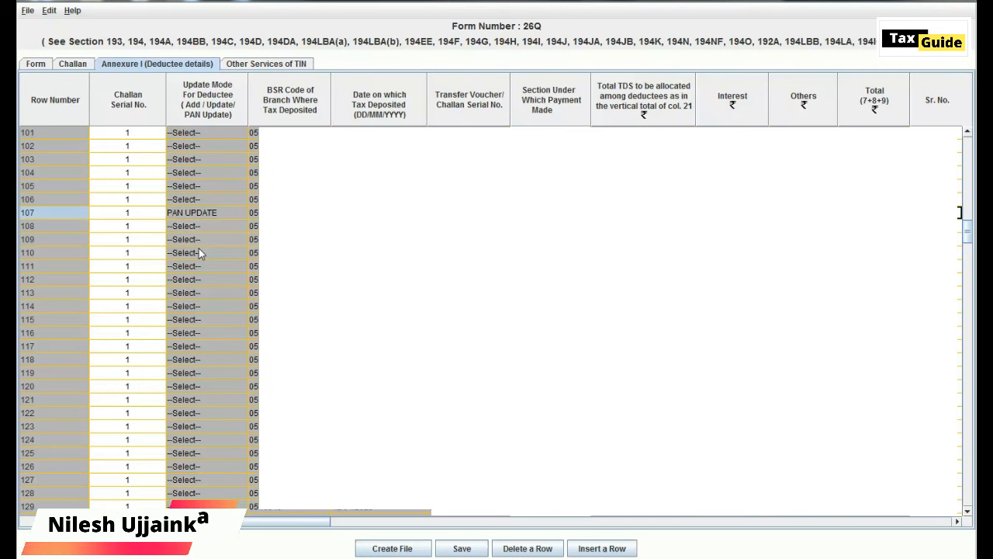
scroll(198, 248, "right", 8)
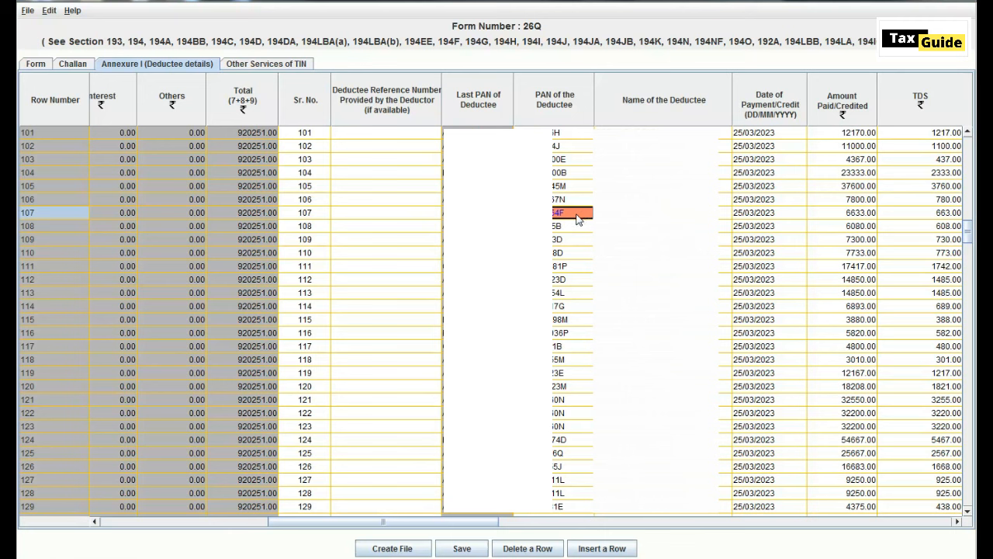
- Set deductee row 73's Update Mode to UPDATE
double_click(577, 216)
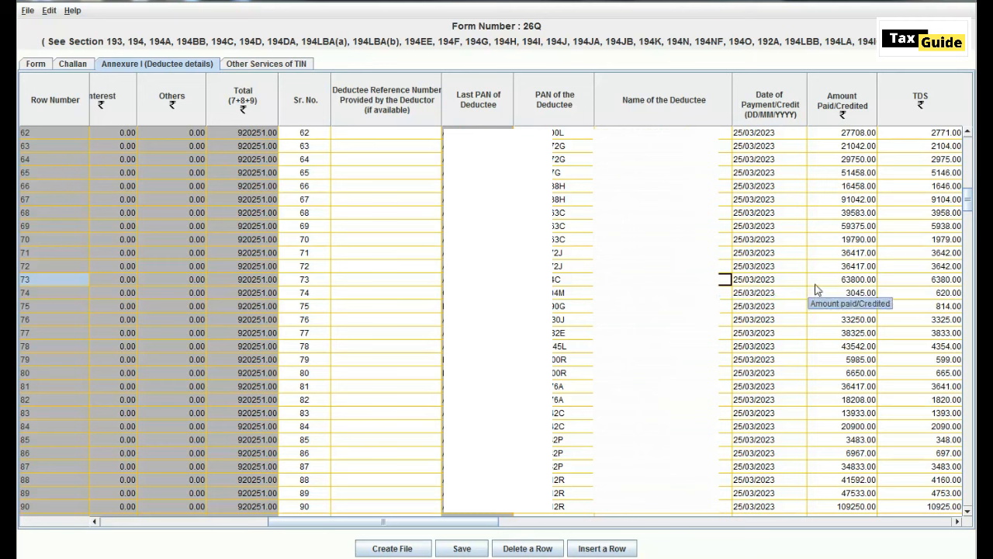
key("Left")
key("Left")
key("Left")
key("Left")
key("Left")
key("Left")
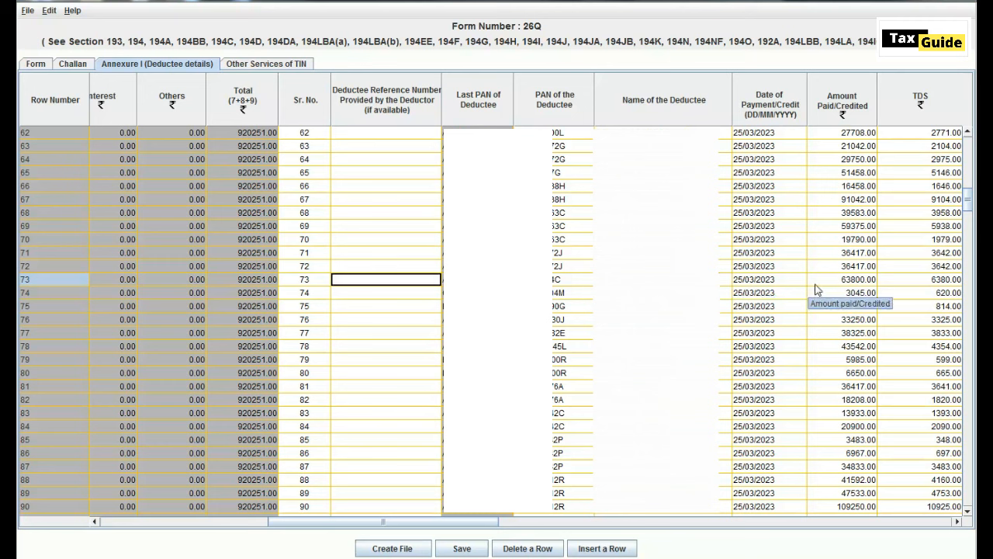
key("Left")
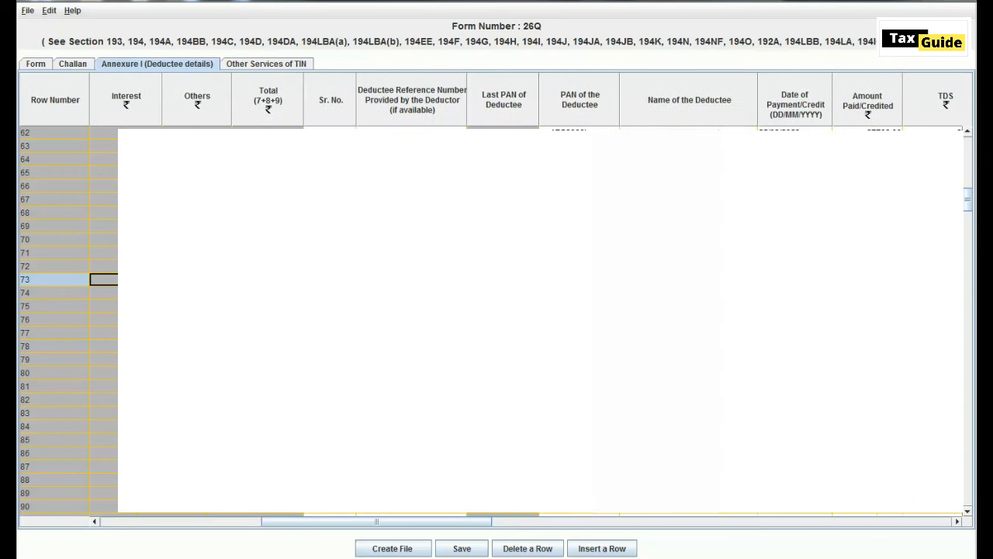
key("Left")
key("Left")
key("Left")
key("Left")
key("Left")
key("Left")
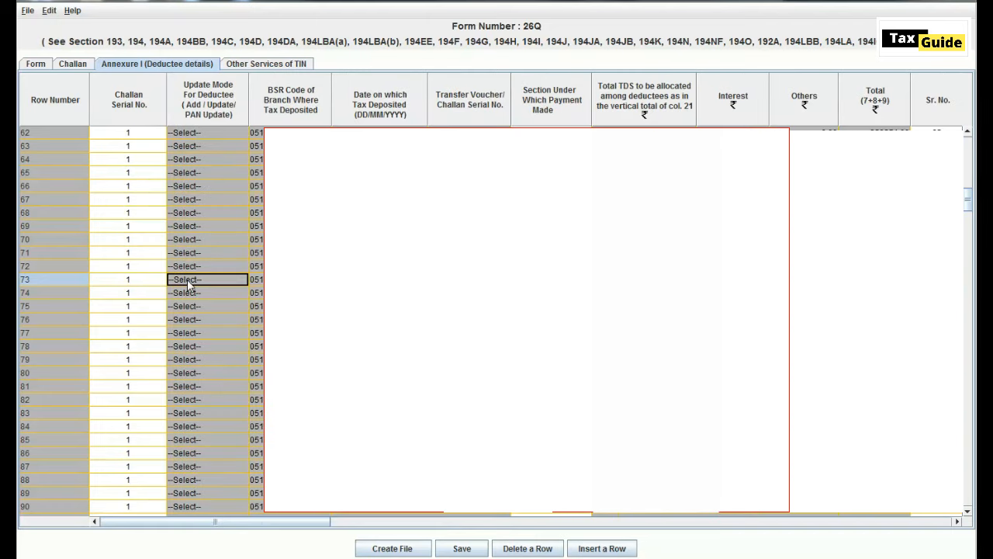
left_click(187, 281)
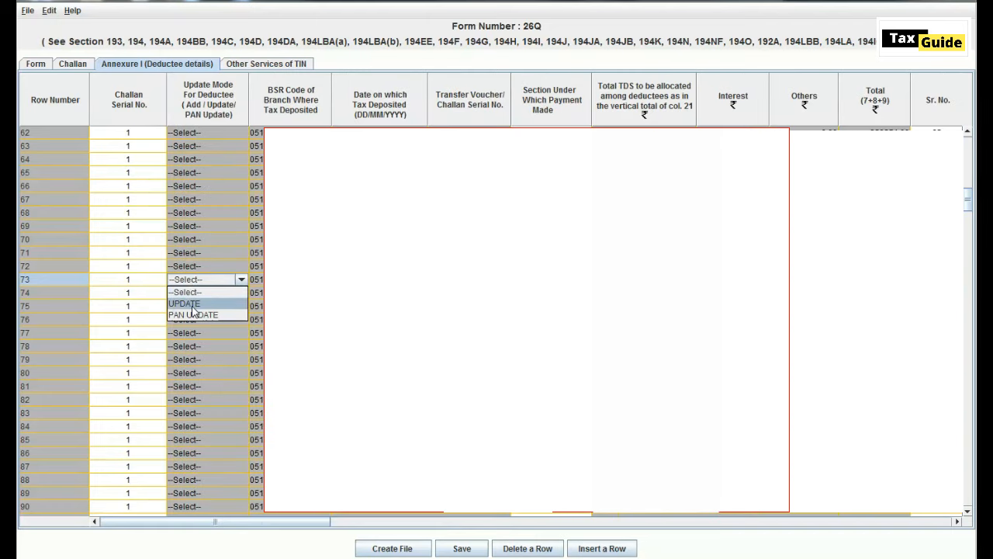
left_click(192, 304)
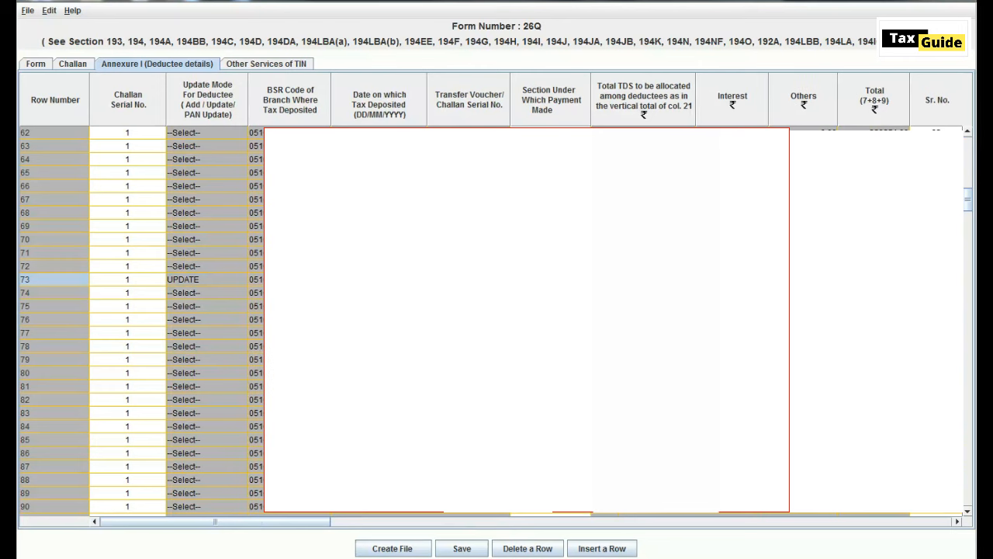
- Enter 6380.00 as row 73's TDS amount and commit it
left_click_drag(215, 522, 383, 522)
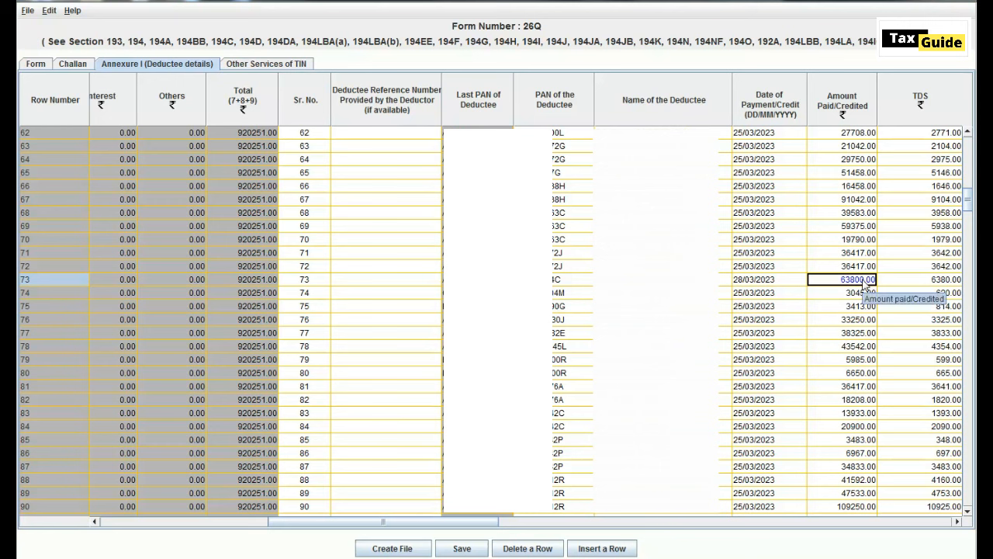
left_click(909, 285)
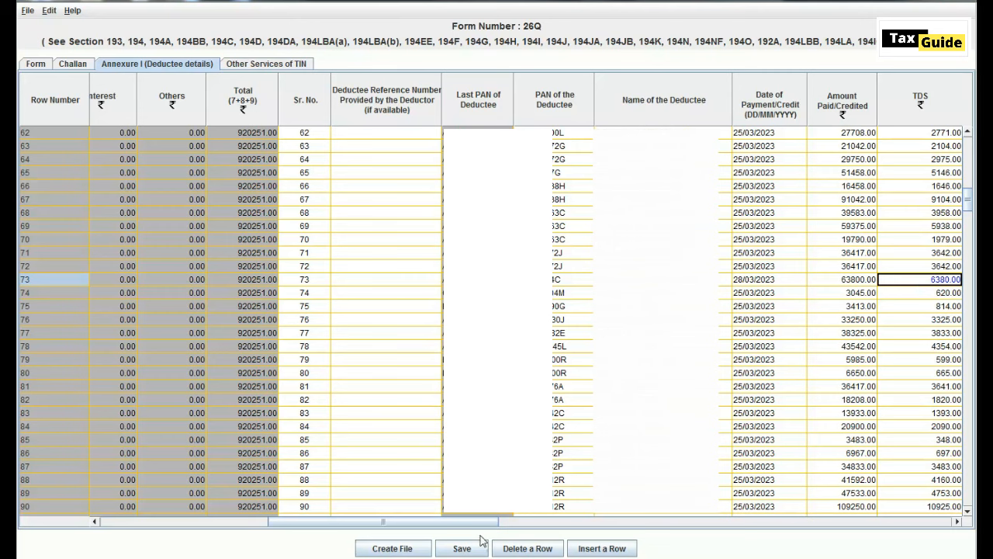
left_click_drag(492, 523, 527, 525)
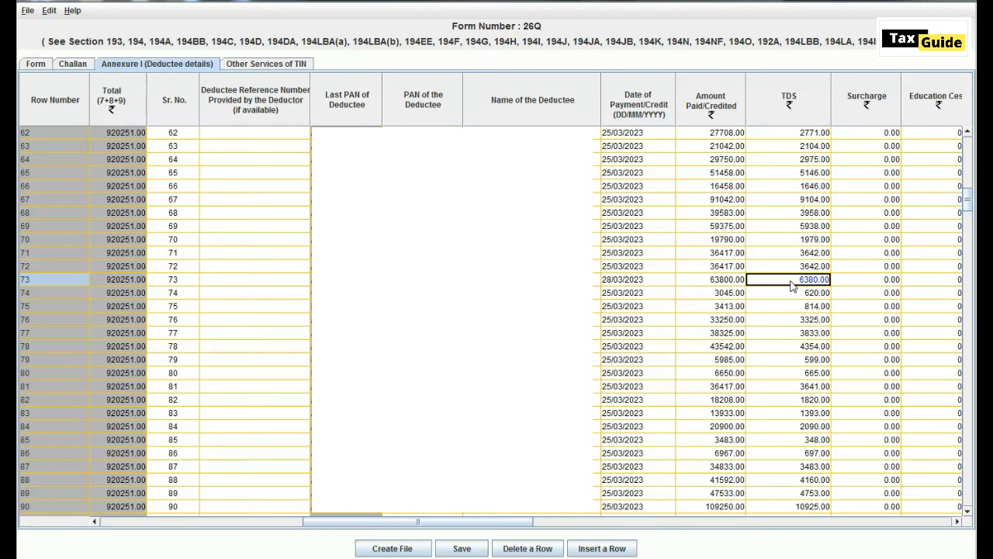
key("Return")
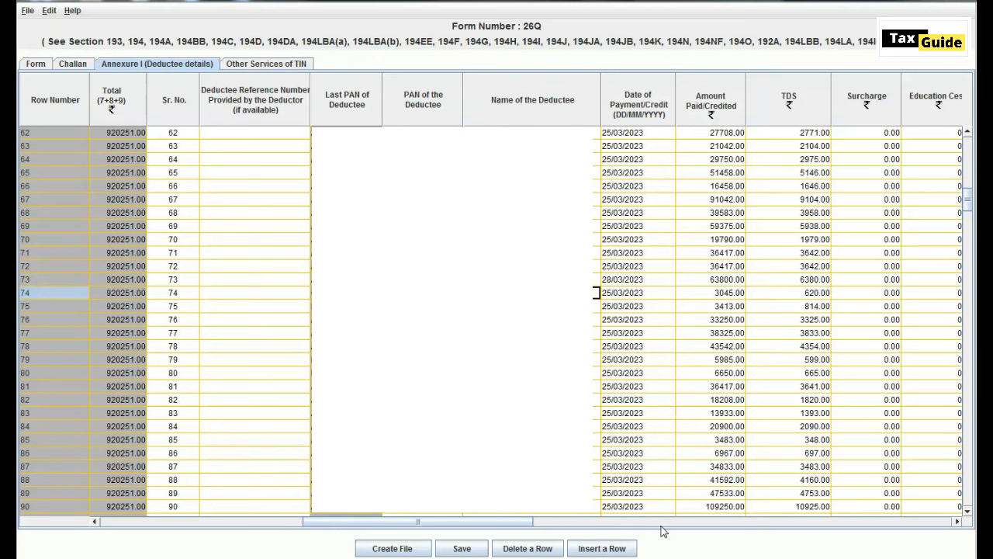
- Insert 1 new deductee record under Challan 1 and scroll to the table's end
left_click(661, 524)
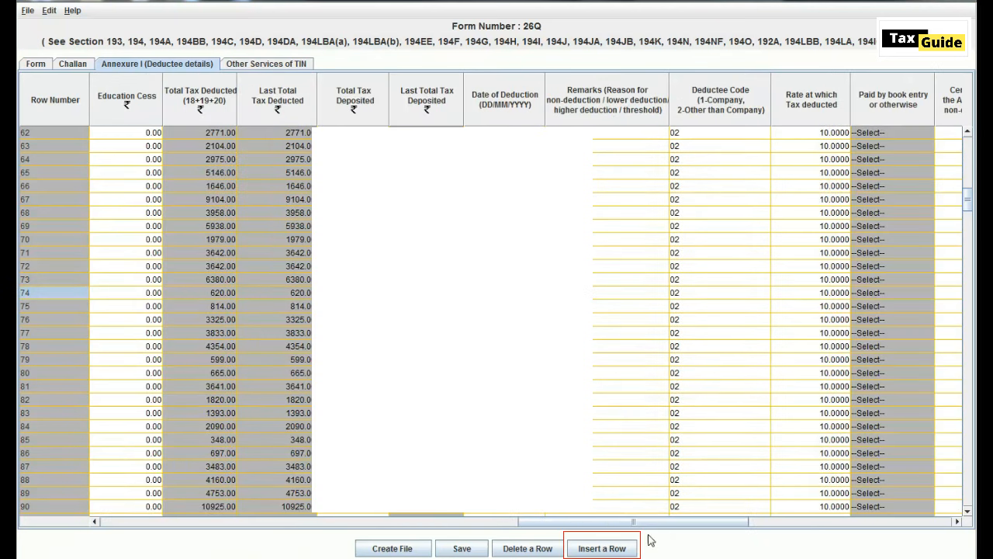
left_click(602, 548)
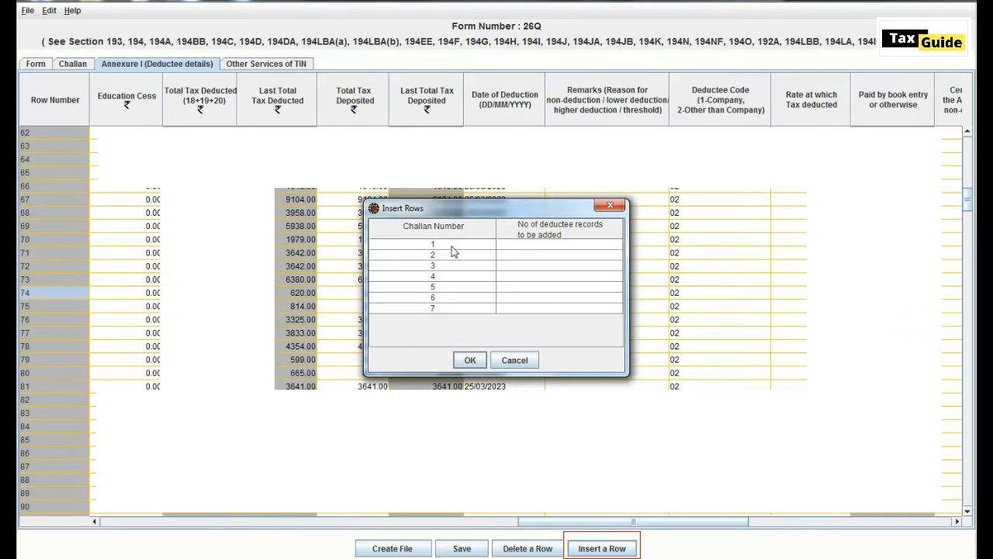
left_click(511, 246)
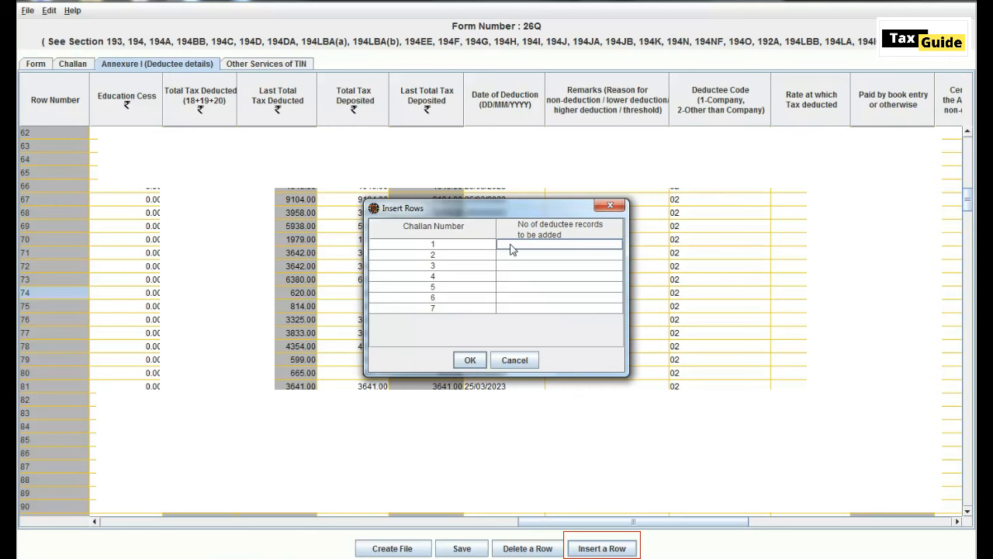
type("1")
left_click(469, 360)
left_click_drag(968, 198, 970, 288)
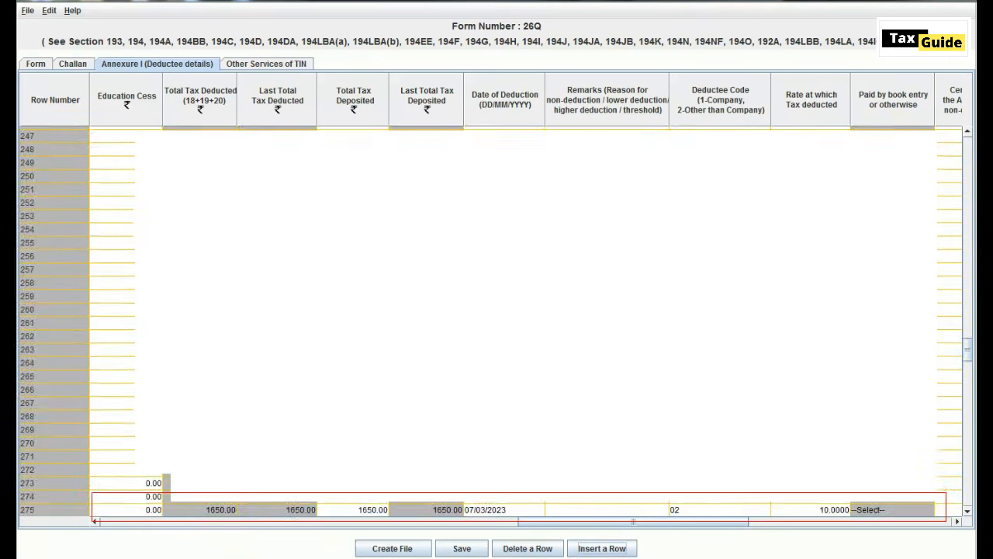
left_click_drag(968, 350, 968, 494)
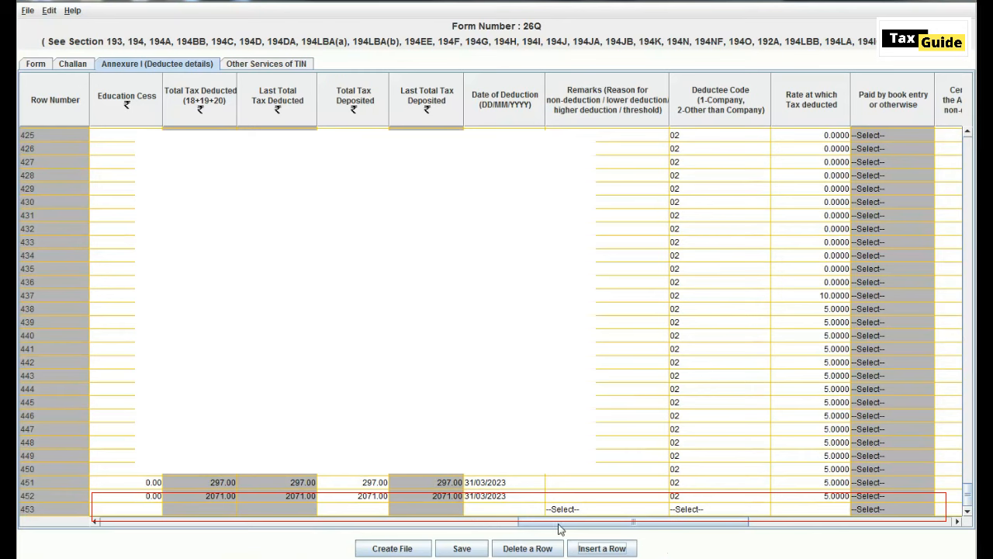
left_click_drag(558, 523, 401, 530)
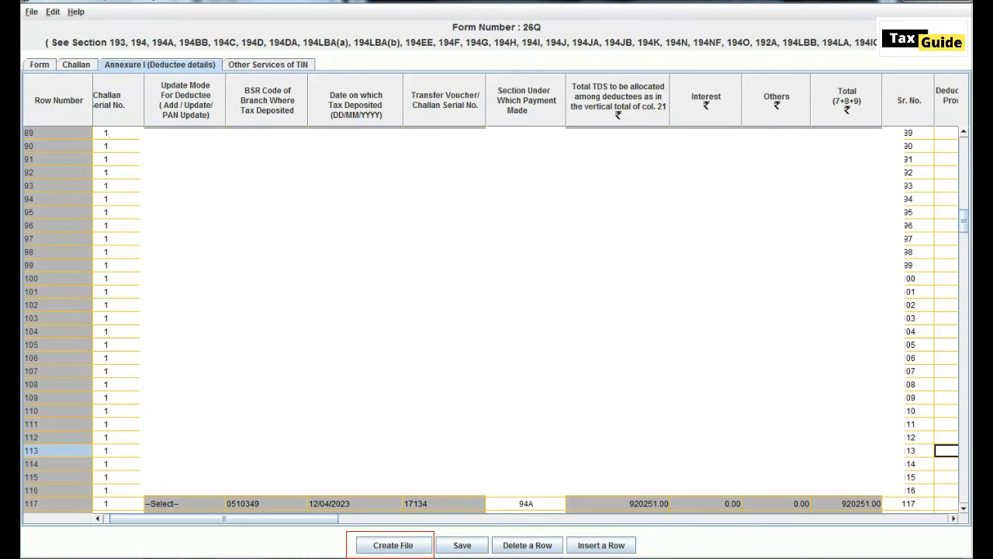
- Set the report path to Q4 2022-23\26QCQ4 and select the consolidated Q4 26Q .tds file
left_click(386, 548)
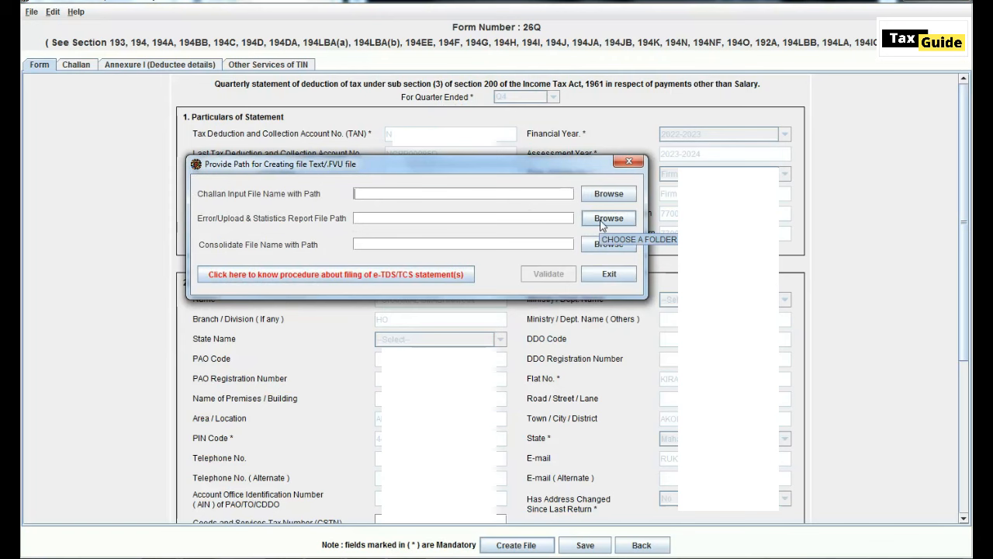
left_click(603, 222)
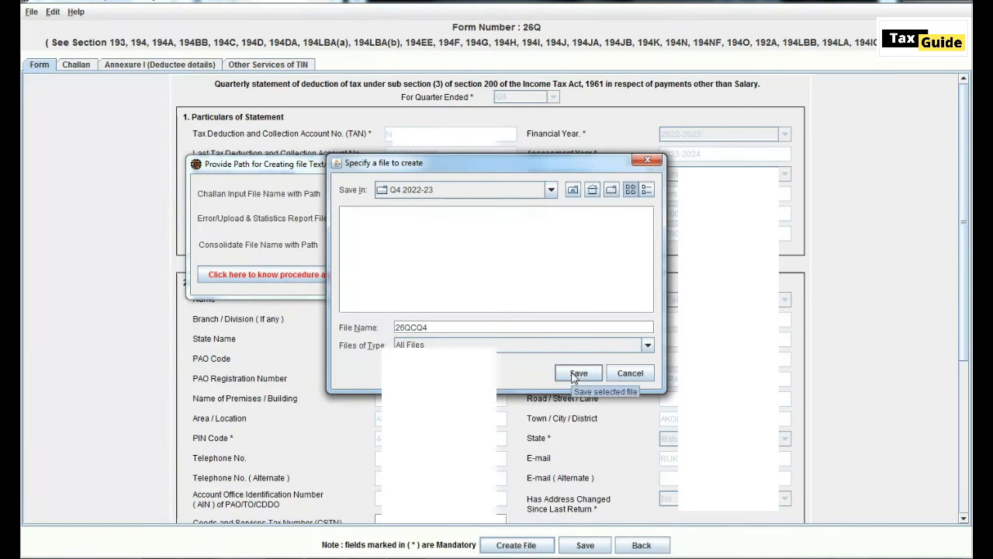
left_click(576, 374)
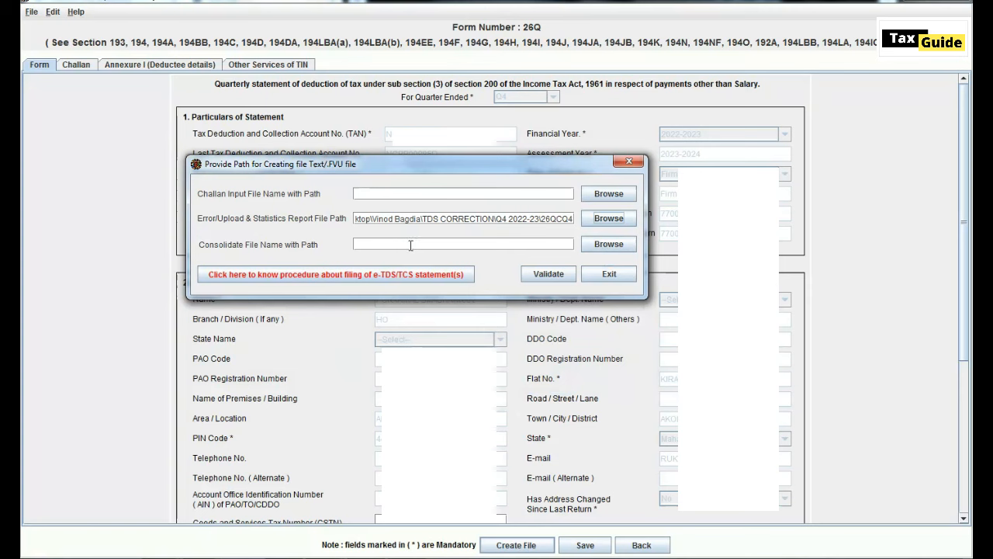
left_click(593, 245)
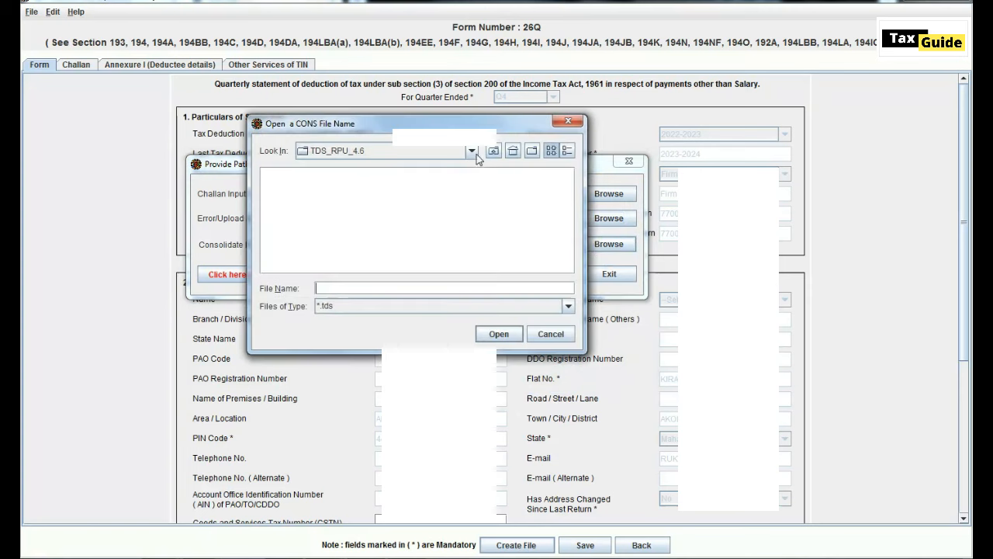
left_click(326, 191)
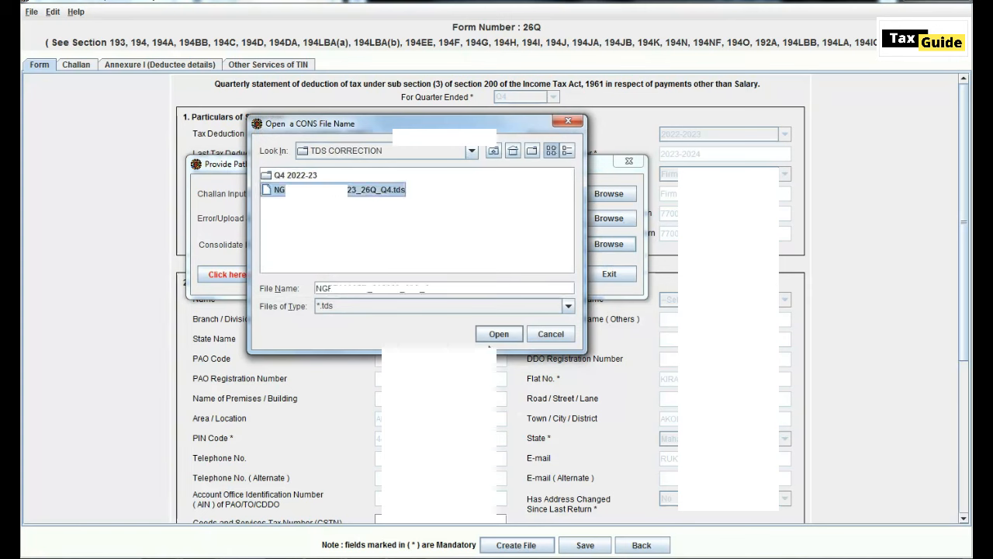
left_click(499, 334)
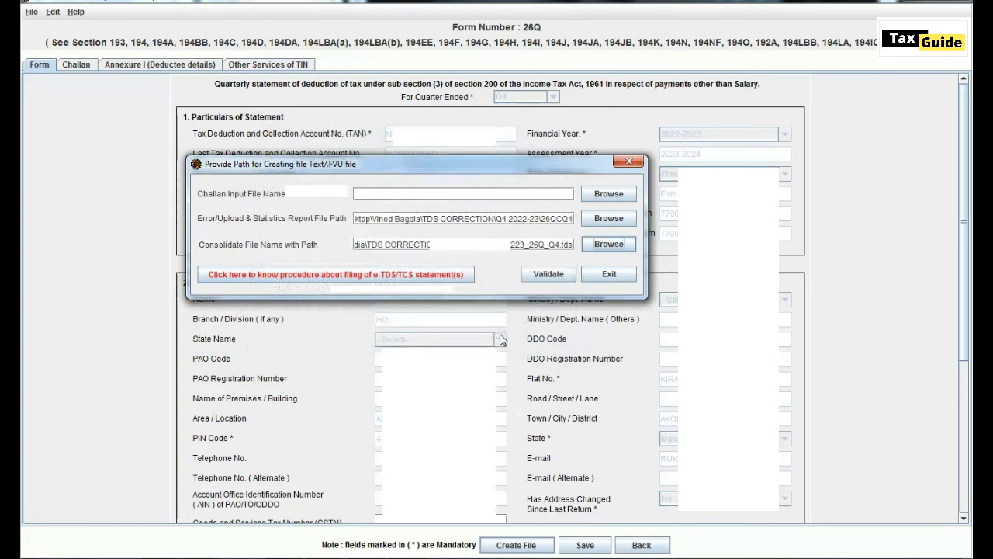
- Validate the correction statement and dismiss the success, status and feedback messages
left_click(542, 278)
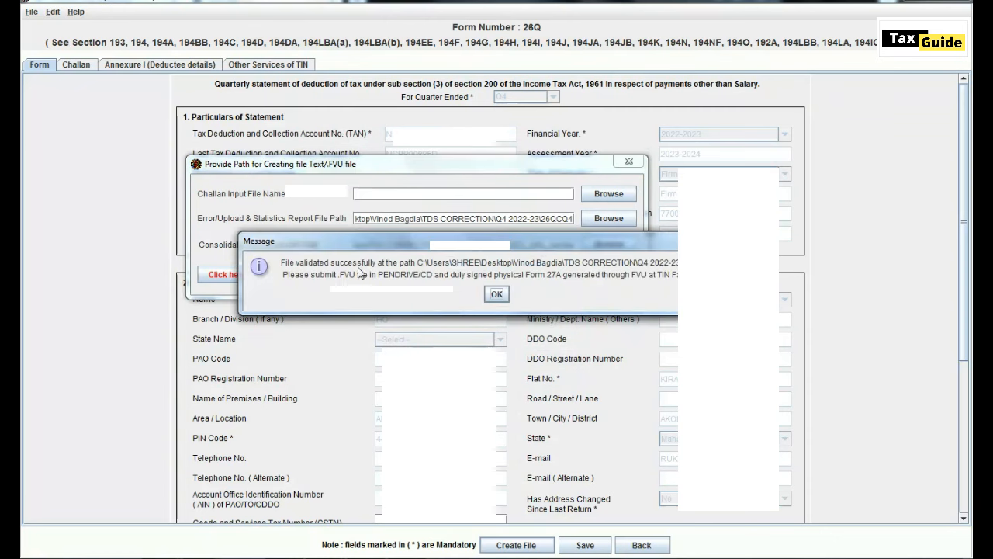
left_click(497, 294)
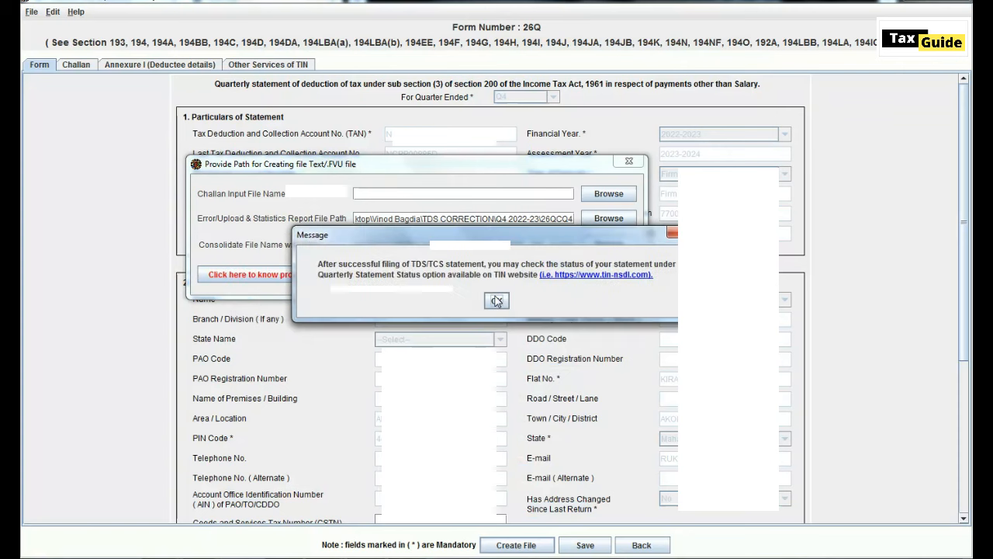
left_click(496, 301)
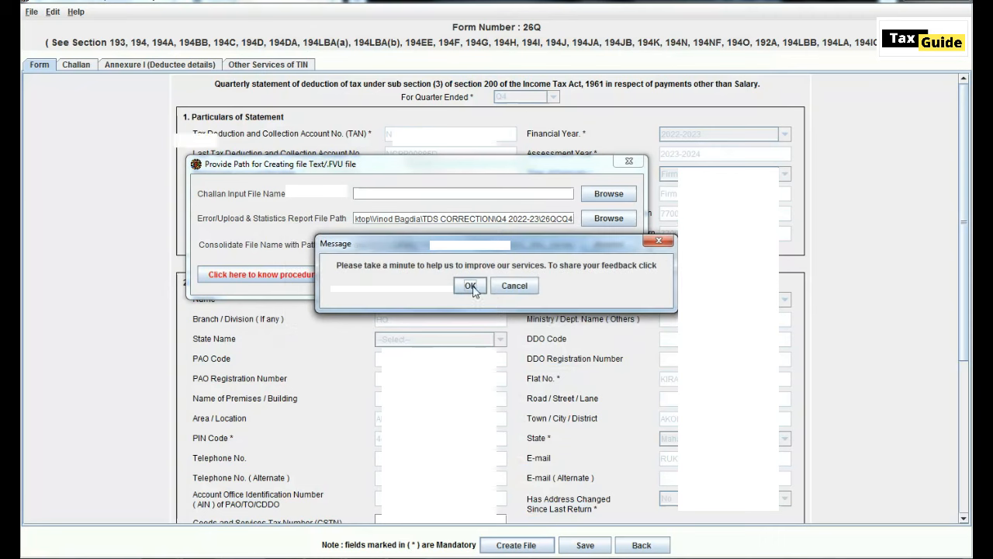
left_click(470, 287)
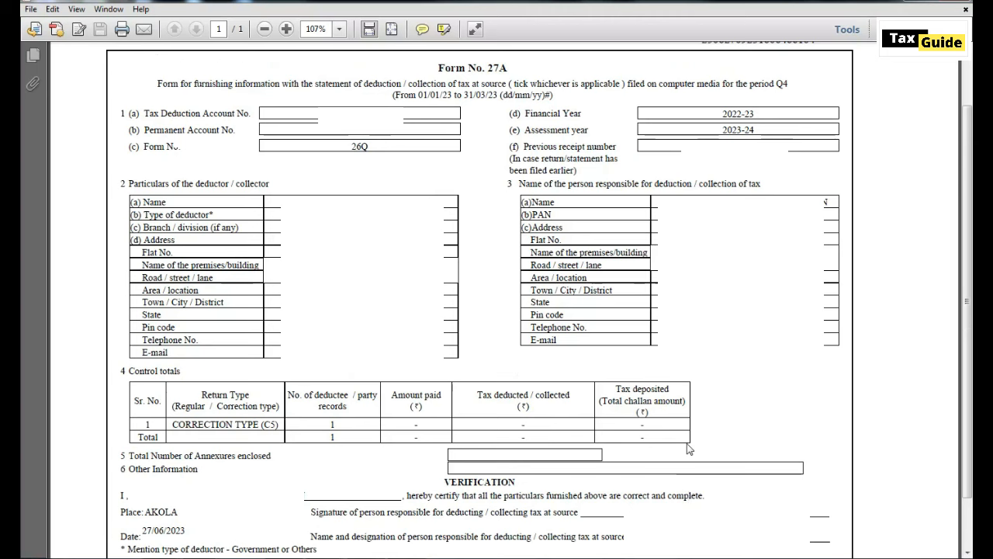
- Review the Form 27A PDF in Acrobat Reader, then close it
left_click(690, 498)
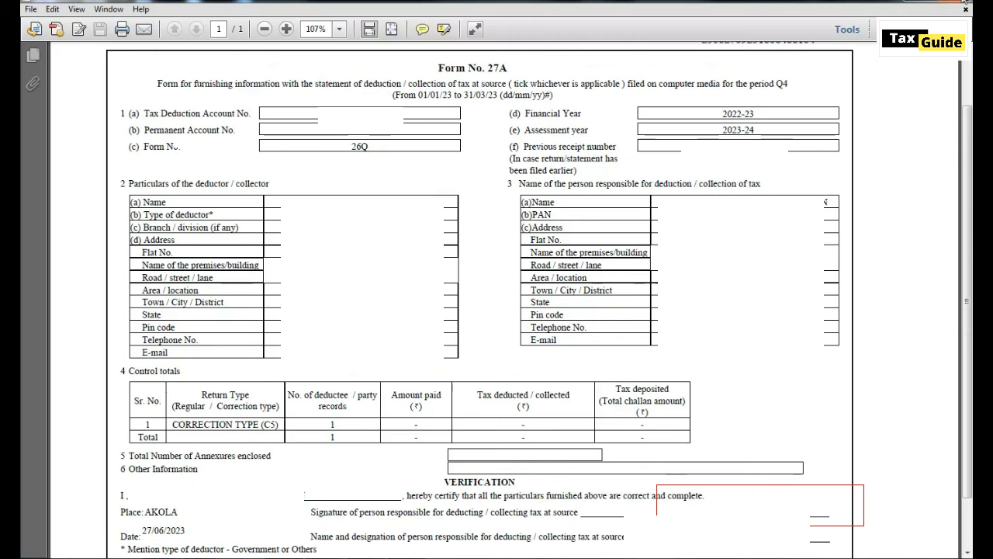
left_click(965, 3)
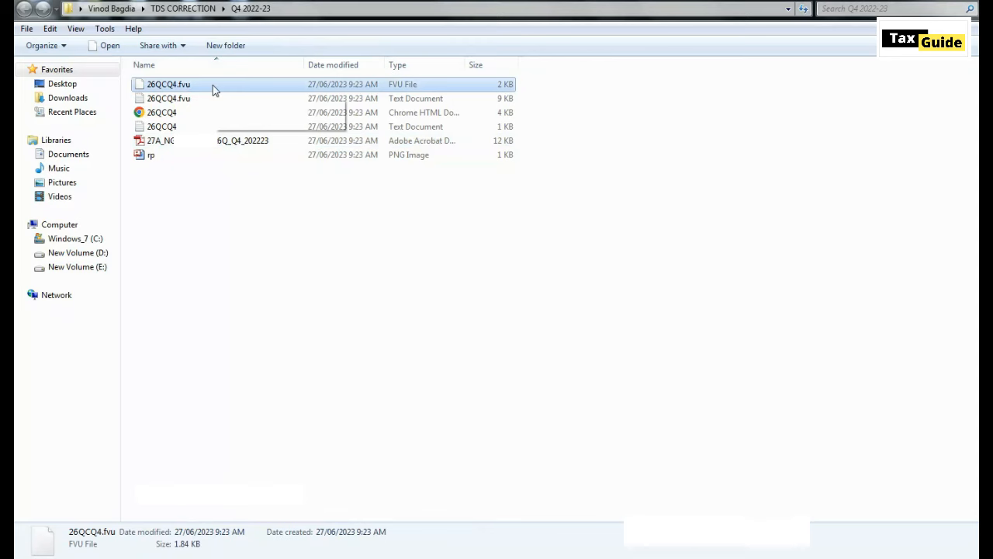